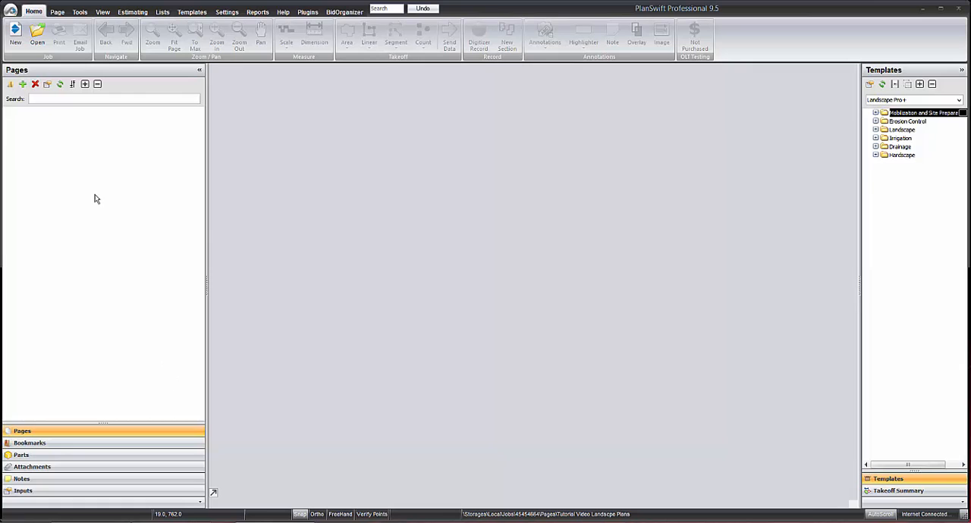
Start a new local job described as "Tutorial" with a labor rate of 55 per hour.
click(17, 34)
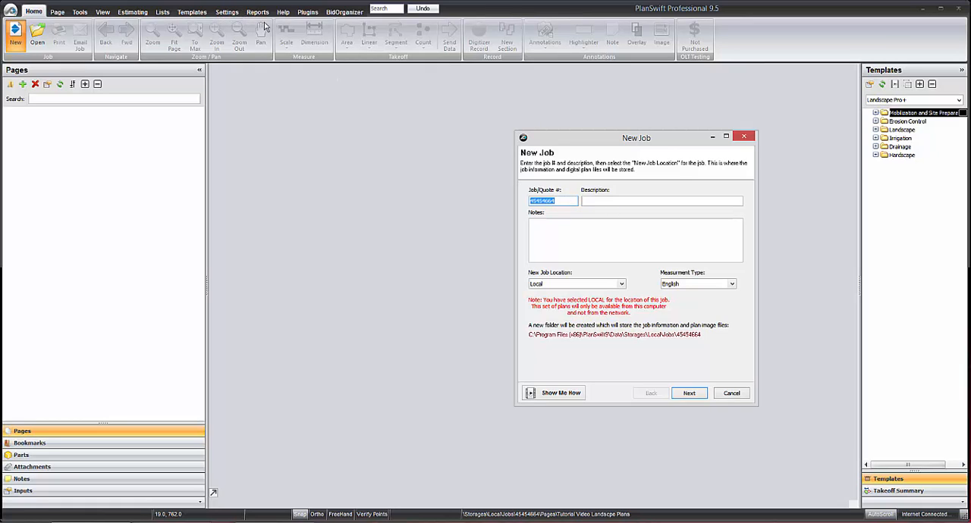
click(593, 200)
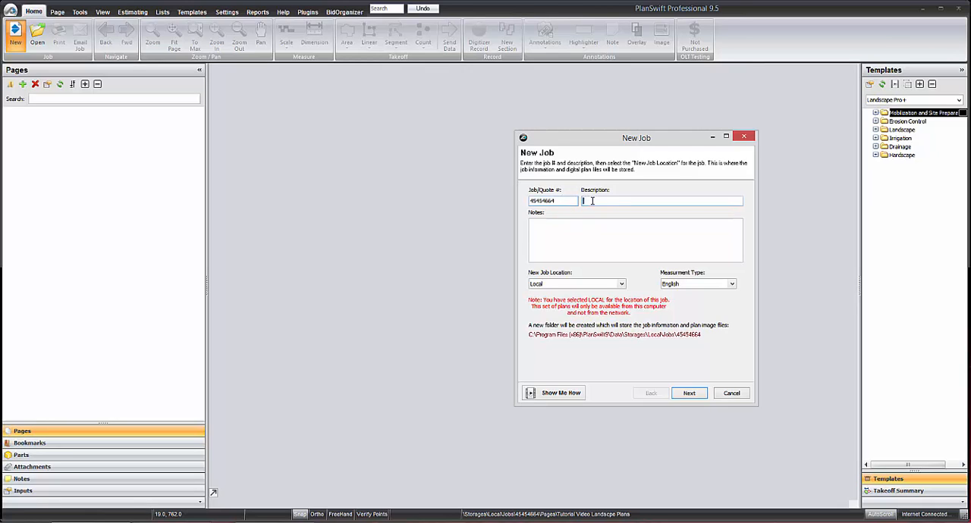
text(Tutorial Project)
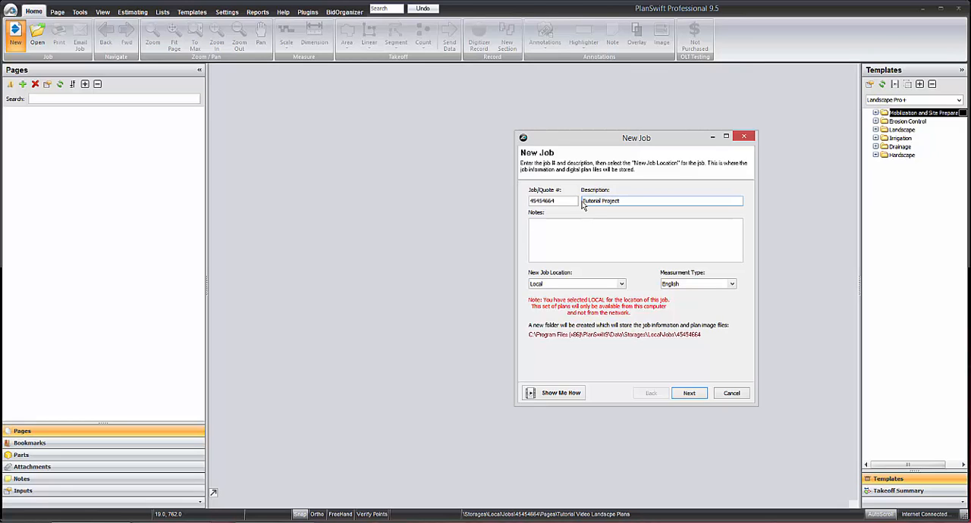
click(688, 394)
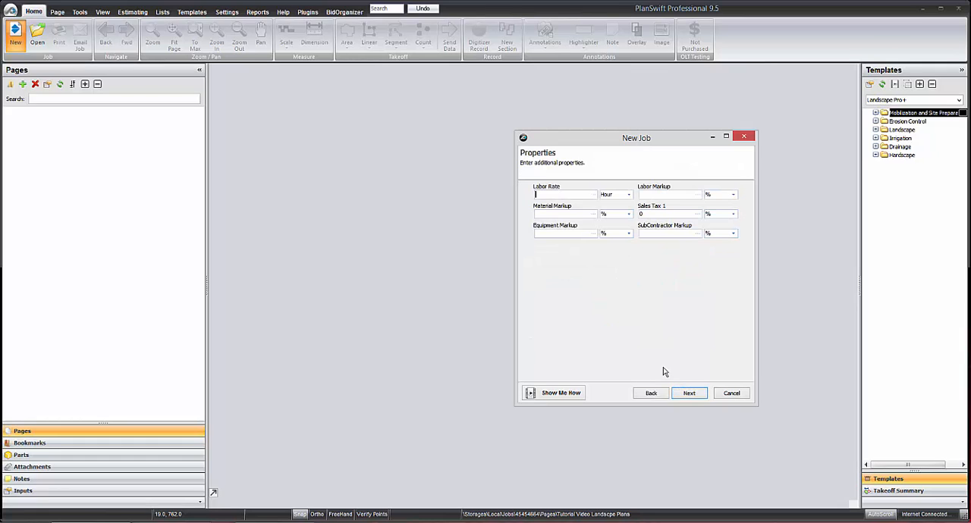
click(653, 195)
click(688, 395)
Add Tutorial Video Landscpe Plans.pdf to the job, converting it to TIF at 200 DPI in 16-shade grayscale.
click(687, 394)
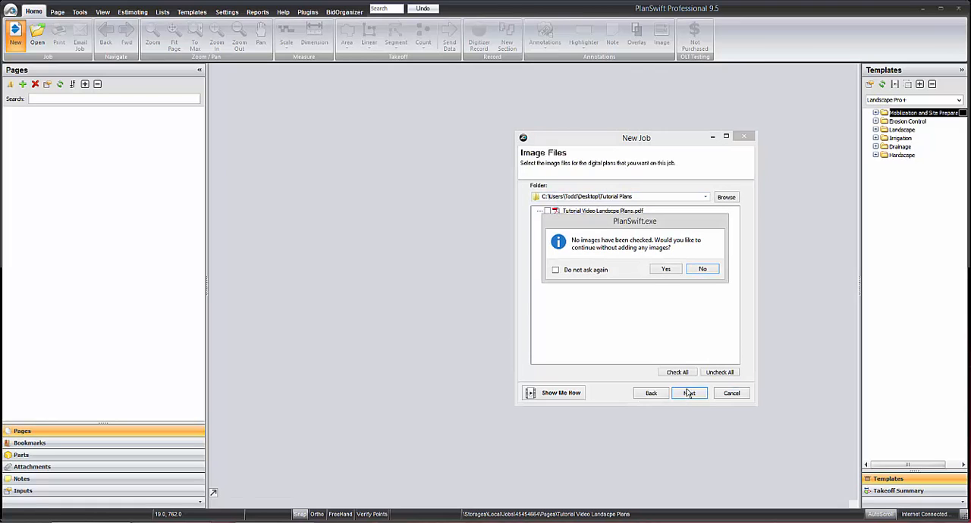
click(698, 271)
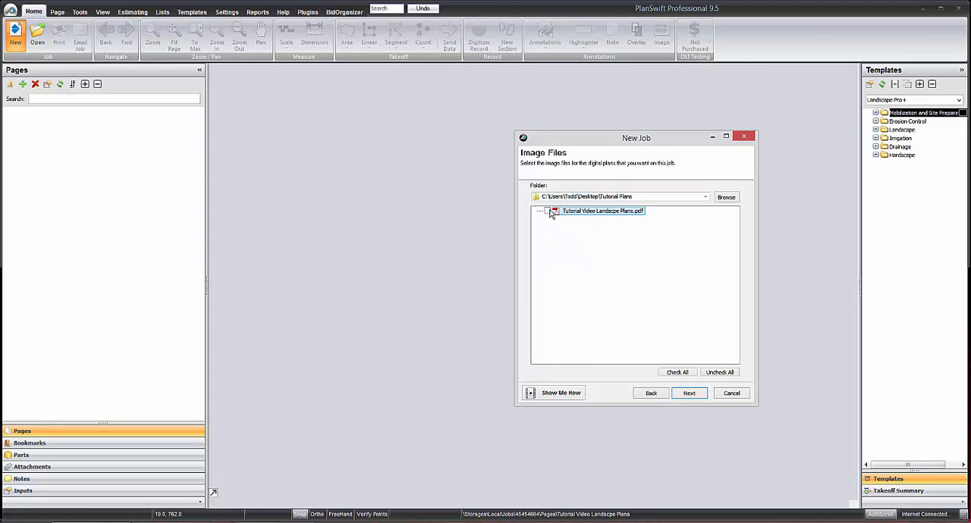
click(551, 212)
click(690, 399)
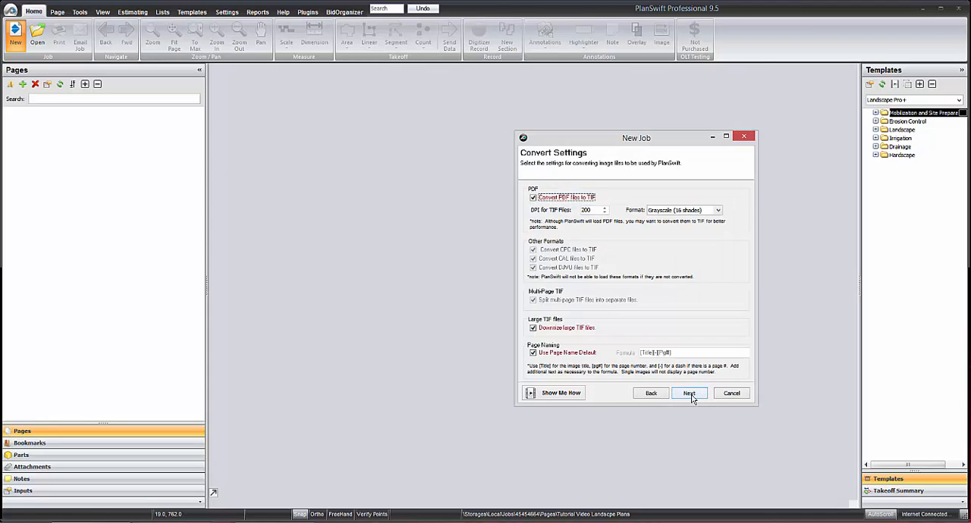
click(690, 394)
click(689, 393)
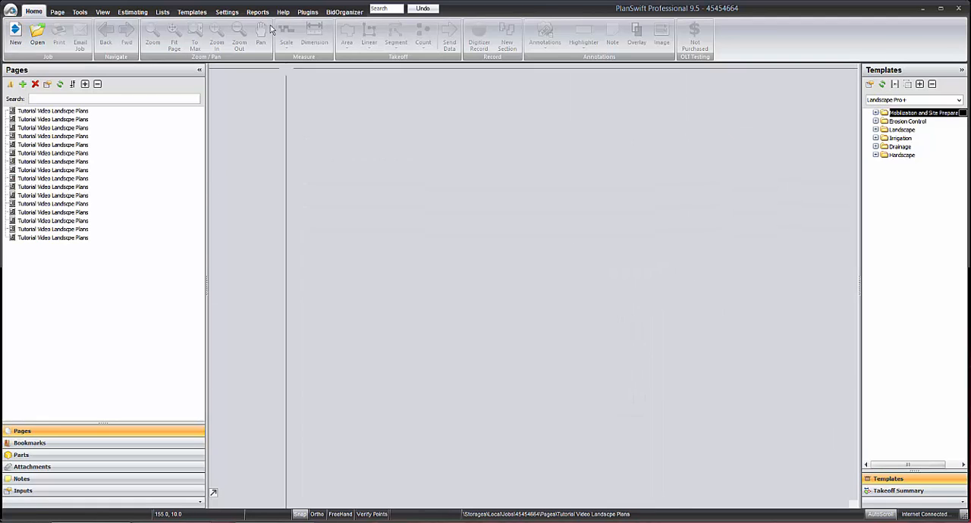
Collapse the Landscape, Irrigation, Hardscape and Drainage folders in the Landscape Plugin Folders templates.
click(191, 13)
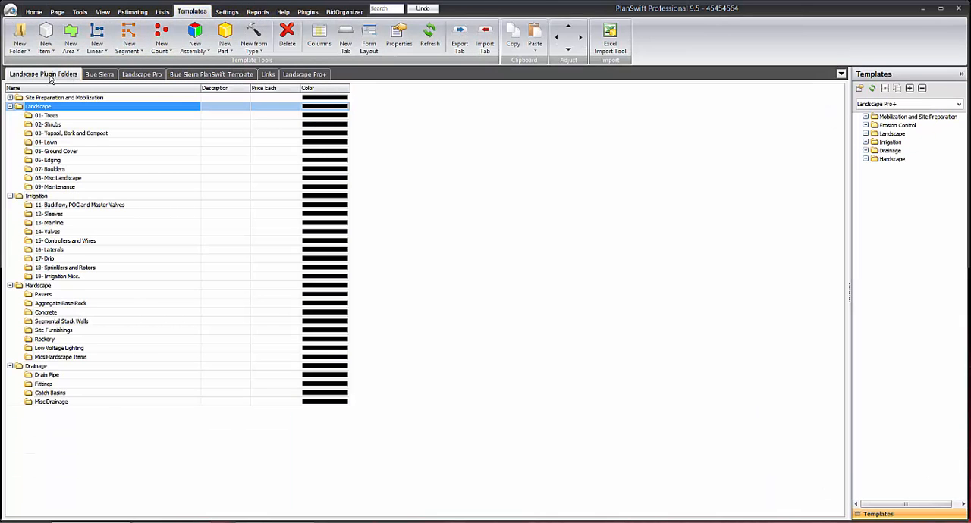
click(9, 107)
click(9, 115)
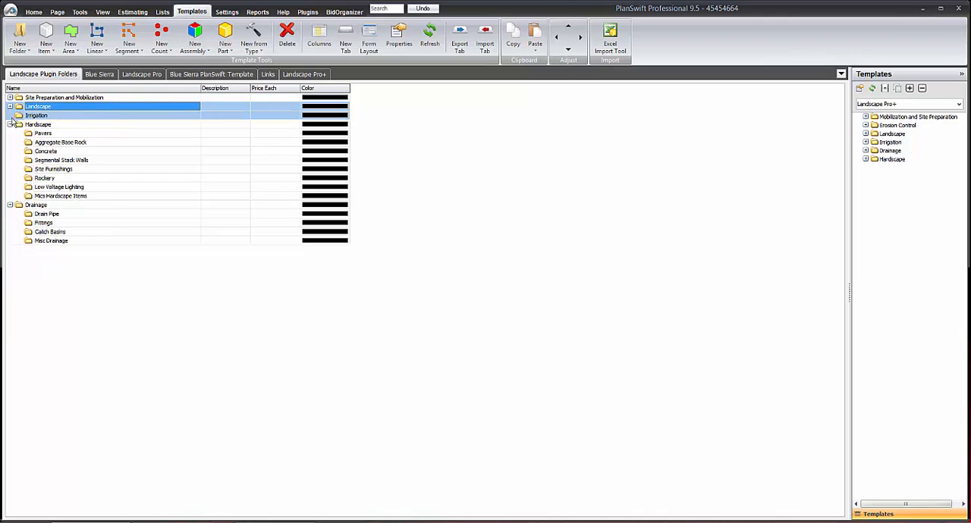
click(10, 125)
click(10, 133)
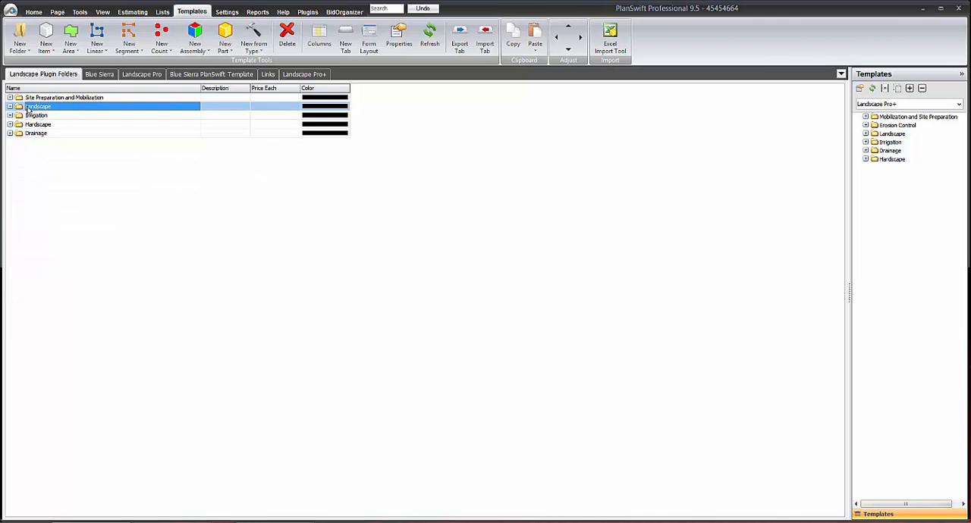
Copy the Landscape, Irrigation and Hardscape template folders together.
click(27, 107)
shift+click(46, 115)
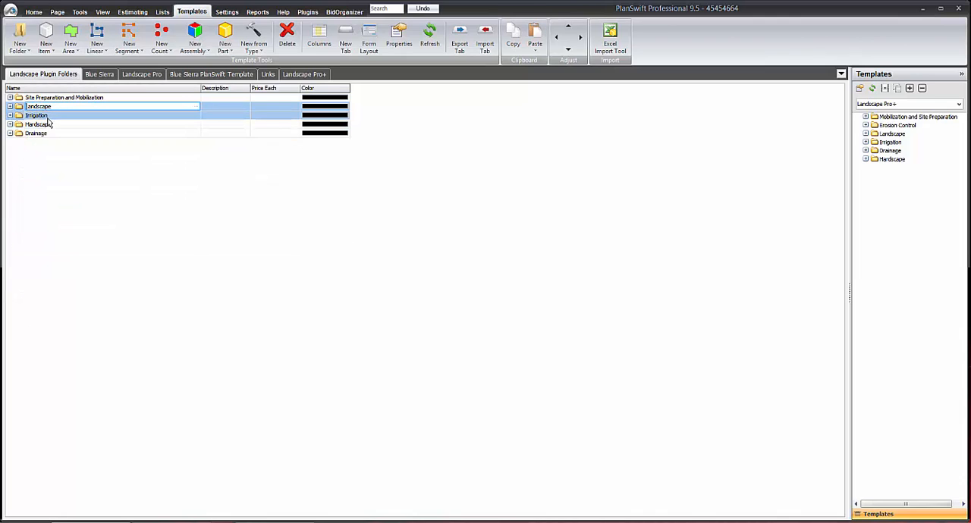
shift+click(40, 124)
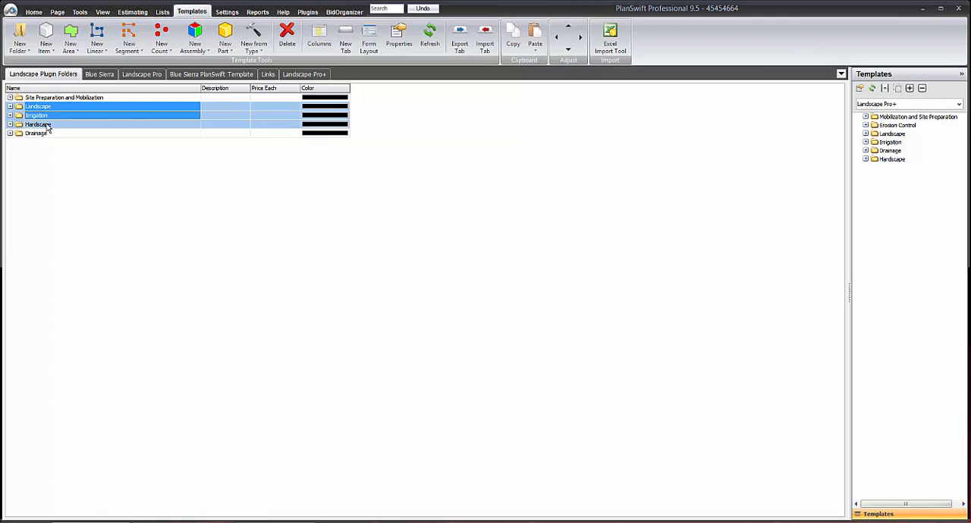
ctrl+click(47, 126)
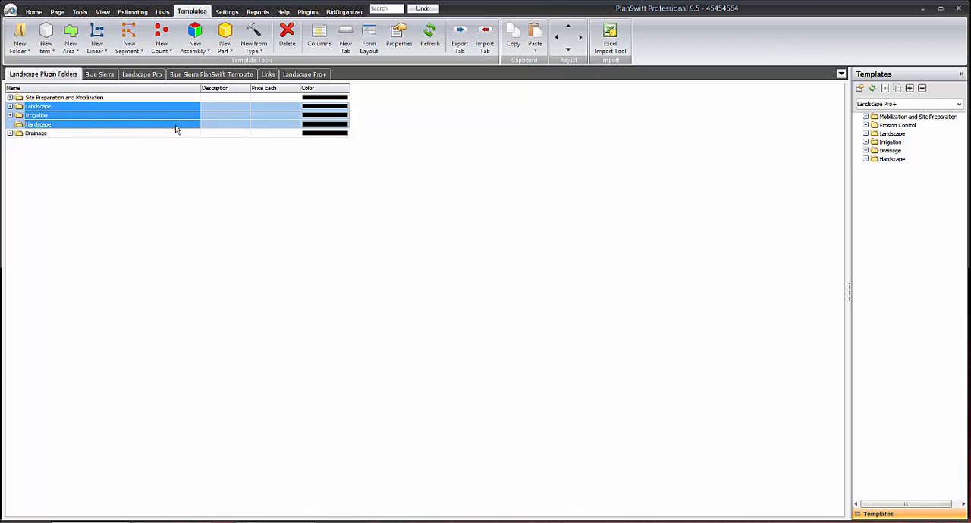
click(514, 31)
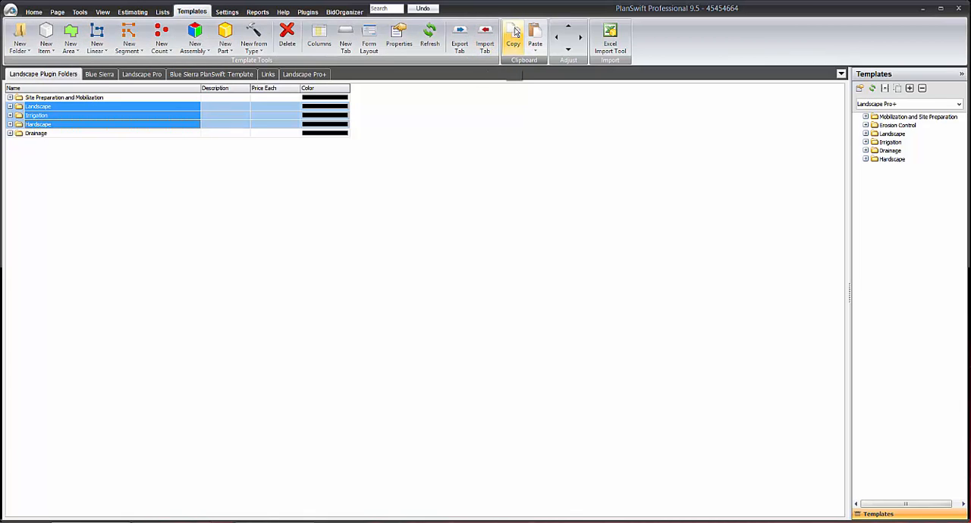
Paste the copied folders into the job's estimate without digitizer points and expand all three to show their subfolders.
click(130, 12)
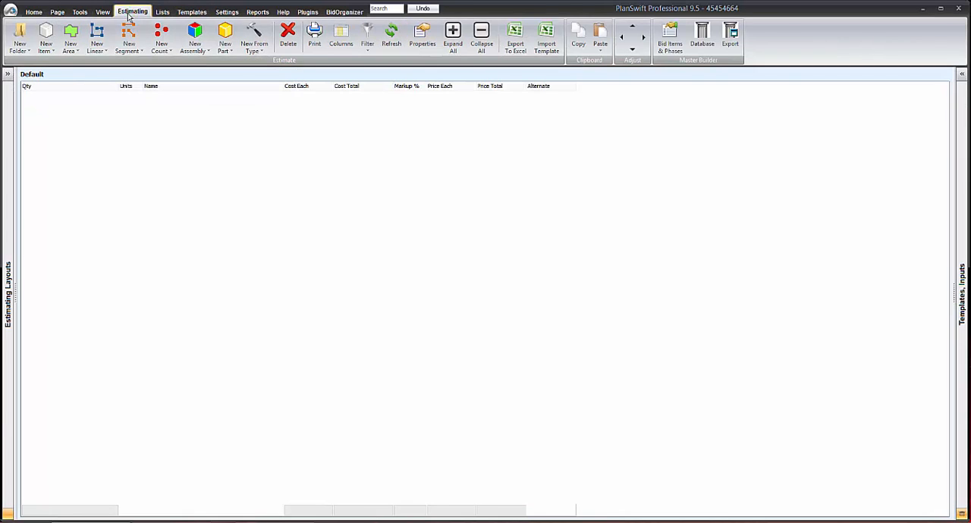
click(600, 34)
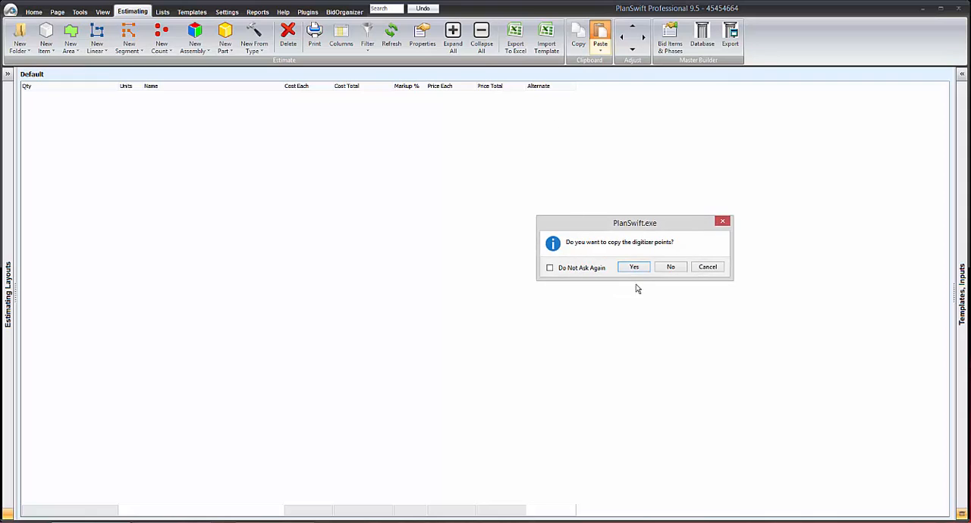
click(669, 267)
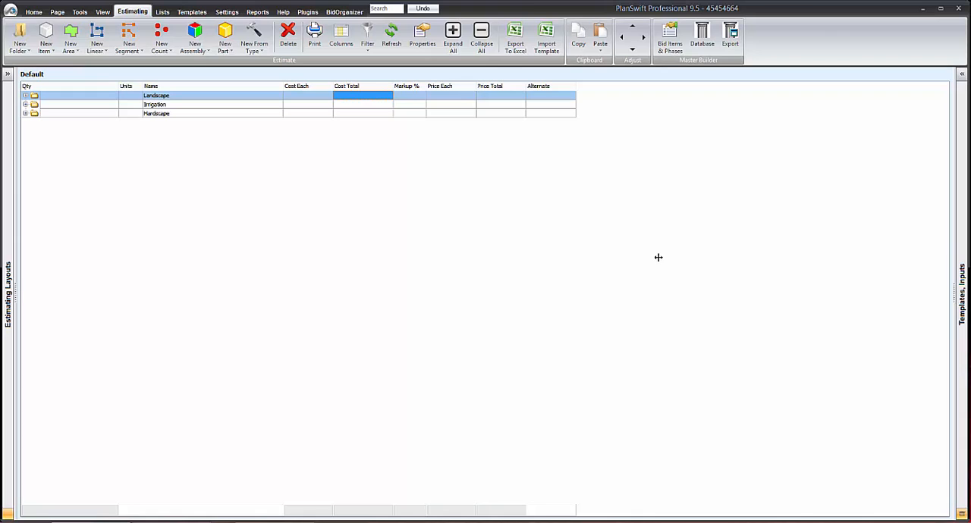
click(25, 96)
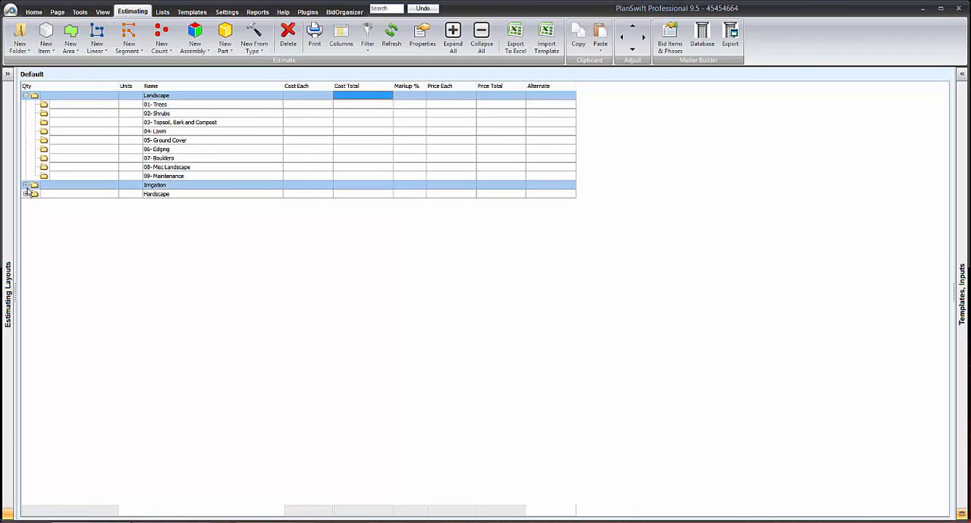
click(26, 185)
click(25, 275)
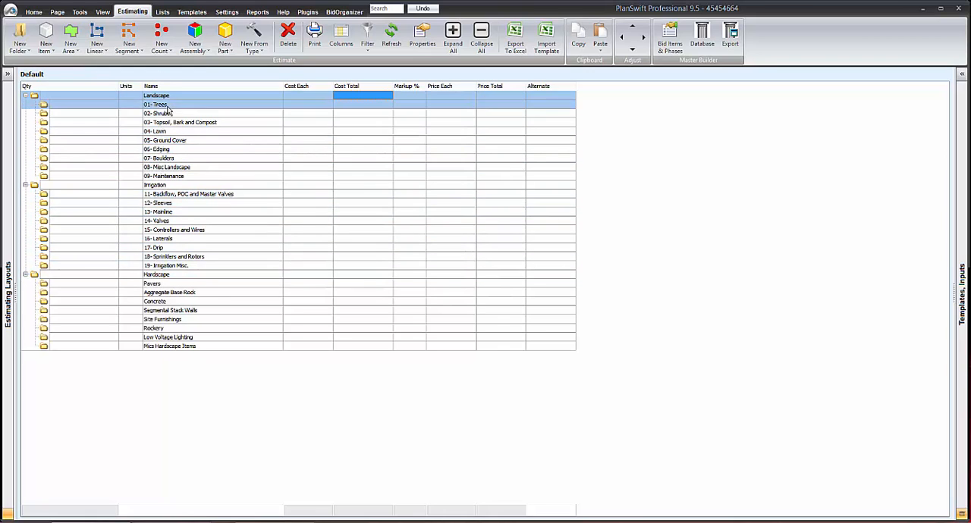
Look through the imported plan pages and open the planting plan, sheet L1.2.
click(34, 12)
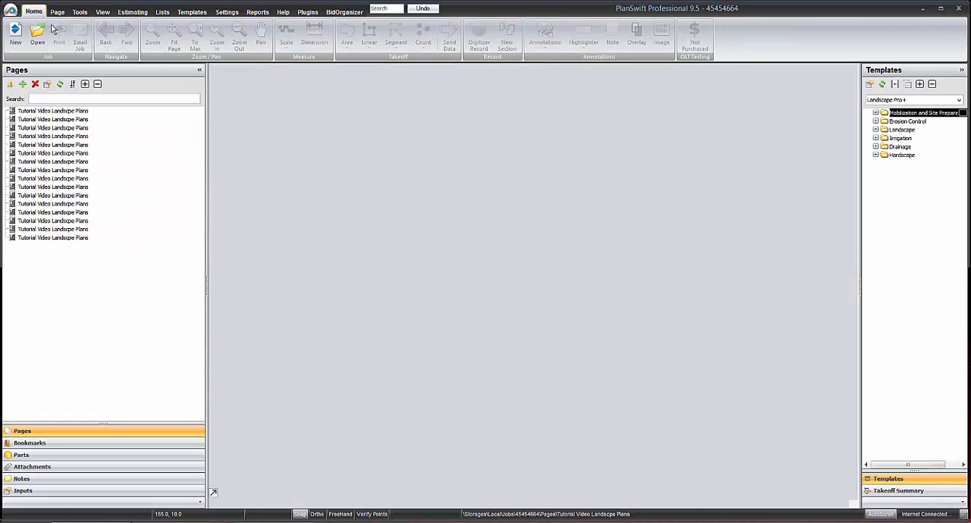
click(194, 136)
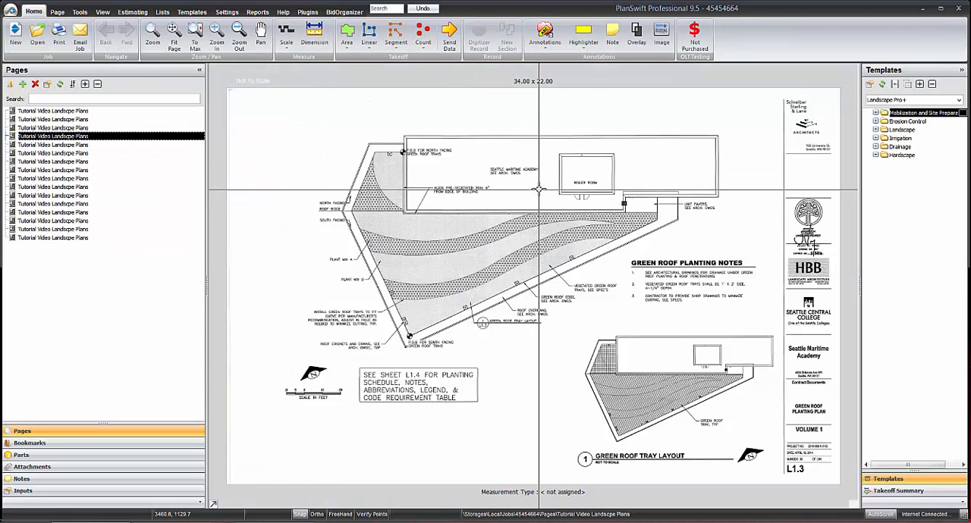
click(35, 145)
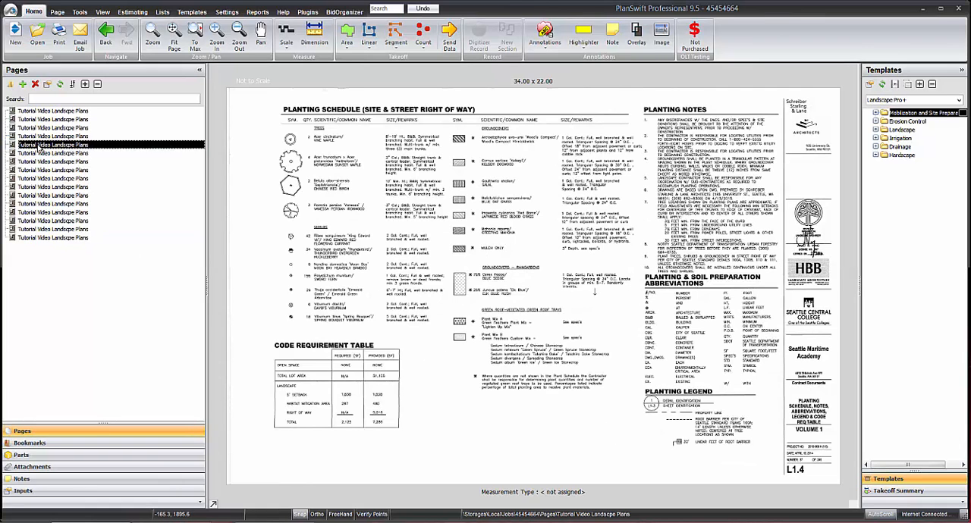
click(42, 161)
click(97, 154)
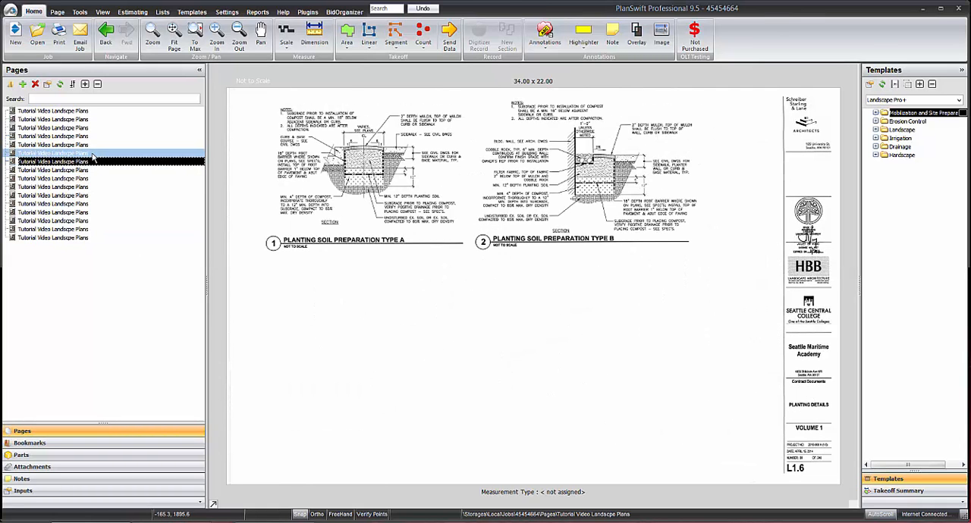
click(90, 145)
click(85, 127)
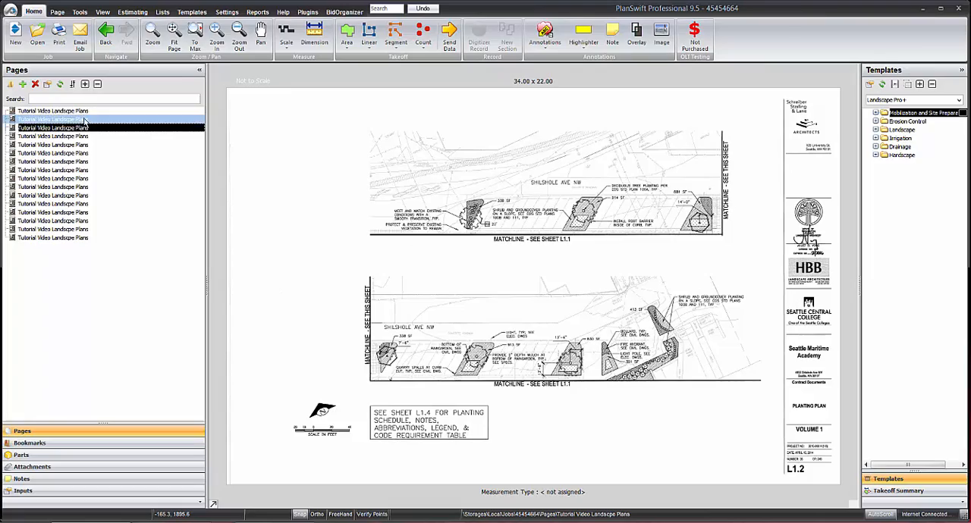
Examine the planting areas and title block on sheet L1.2 and locate its graphic scale bar.
scroll(587, 199, up, 4)
scroll(649, 304, down, 5)
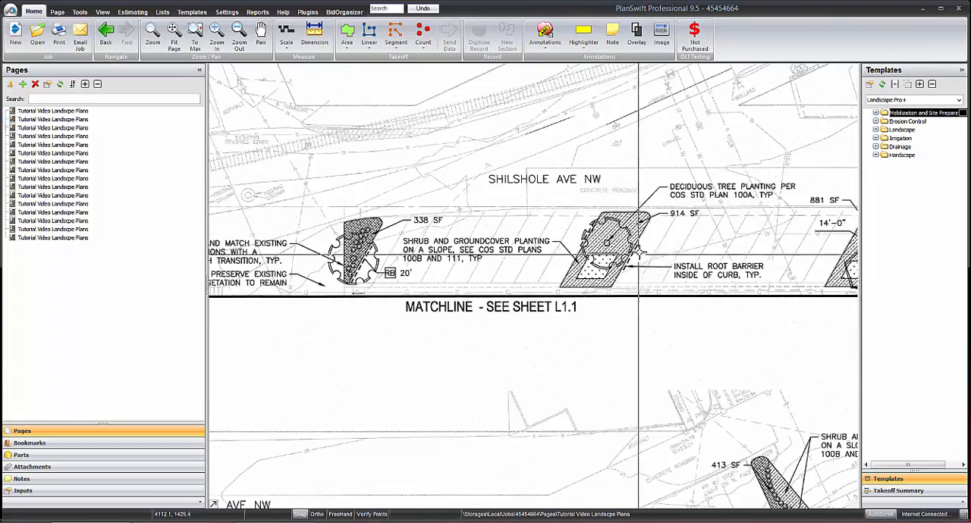
drag(637, 216, 539, 112)
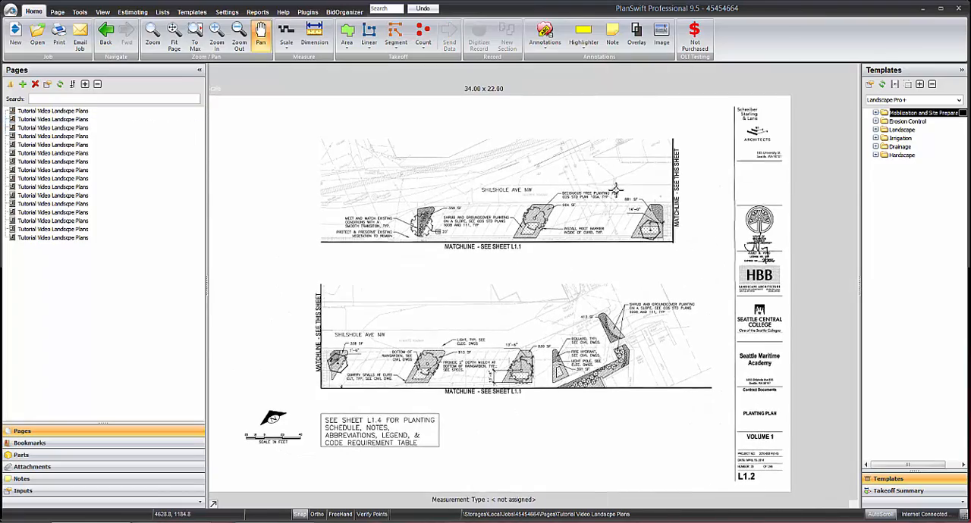
scroll(752, 362, up, 3)
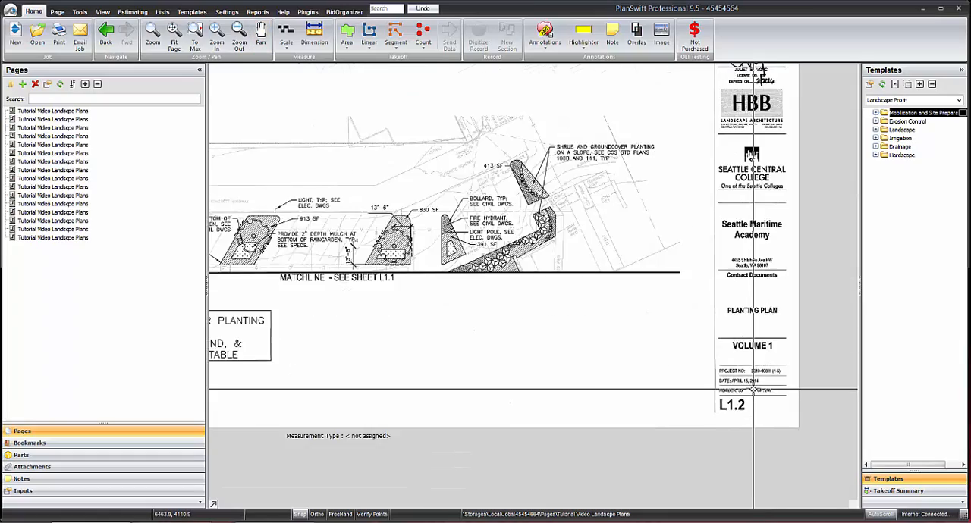
drag(427, 307, 827, 272)
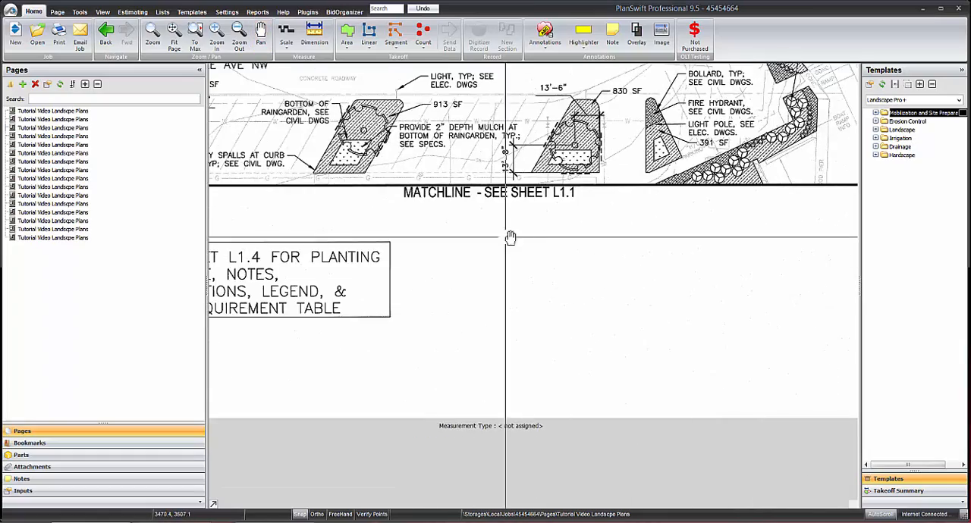
drag(508, 238, 725, 241)
drag(464, 250, 705, 211)
scroll(567, 258, up, 3)
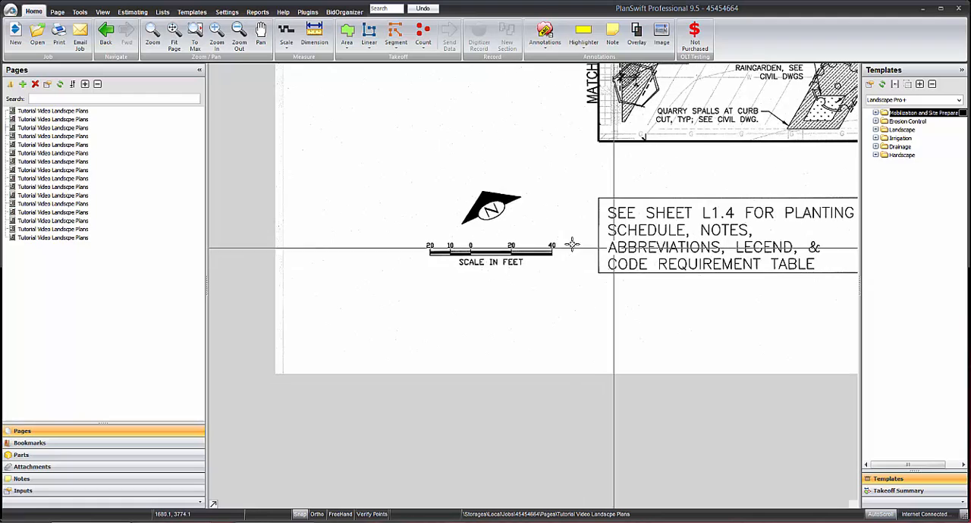
drag(449, 255, 399, 210)
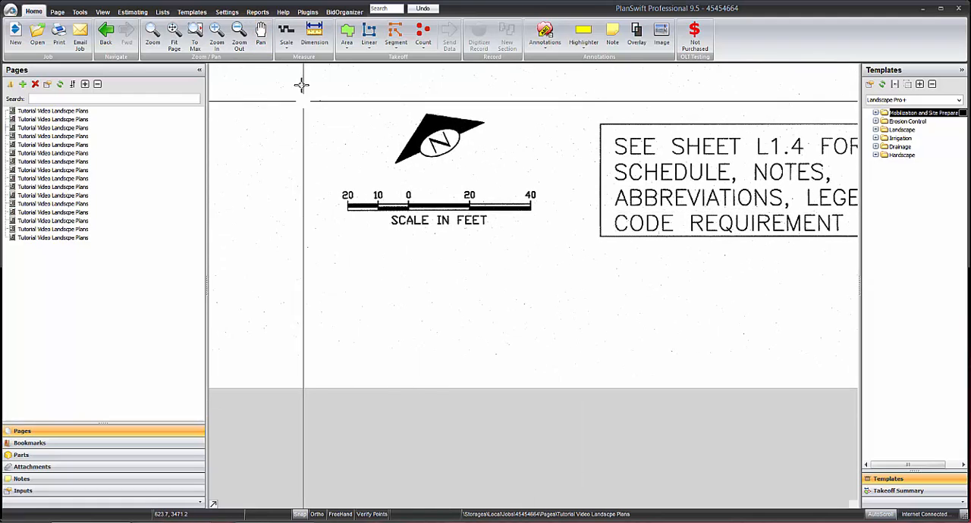
Start a custom scale calibration for sheet L1.2 with a known length of 60 feet.
click(285, 50)
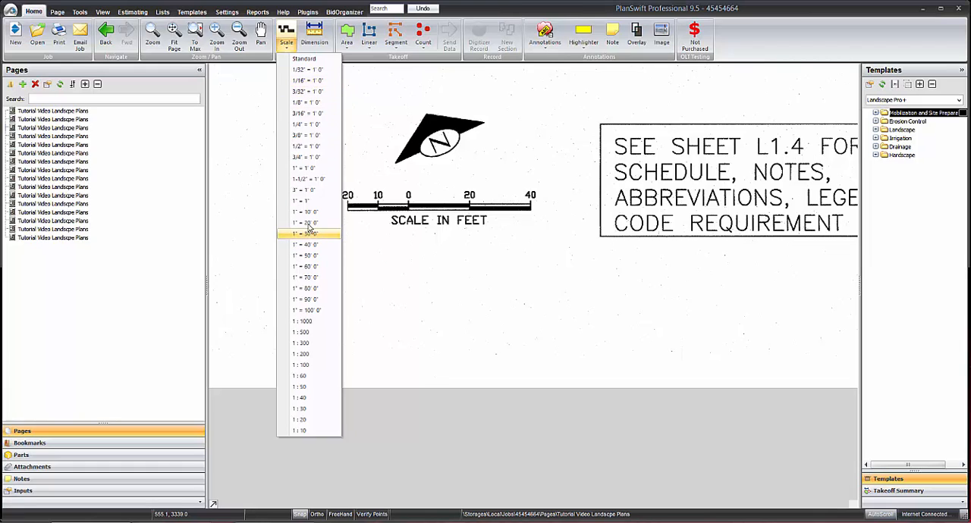
click(402, 268)
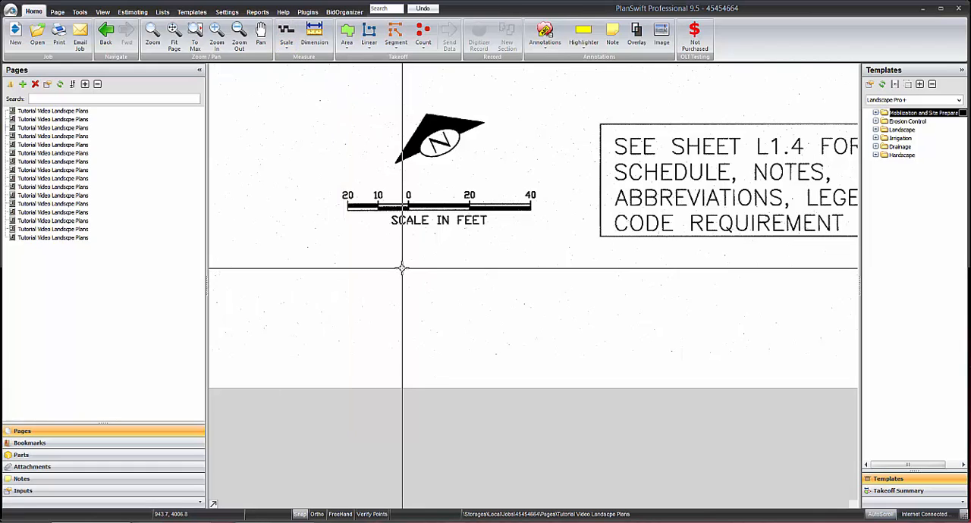
click(286, 33)
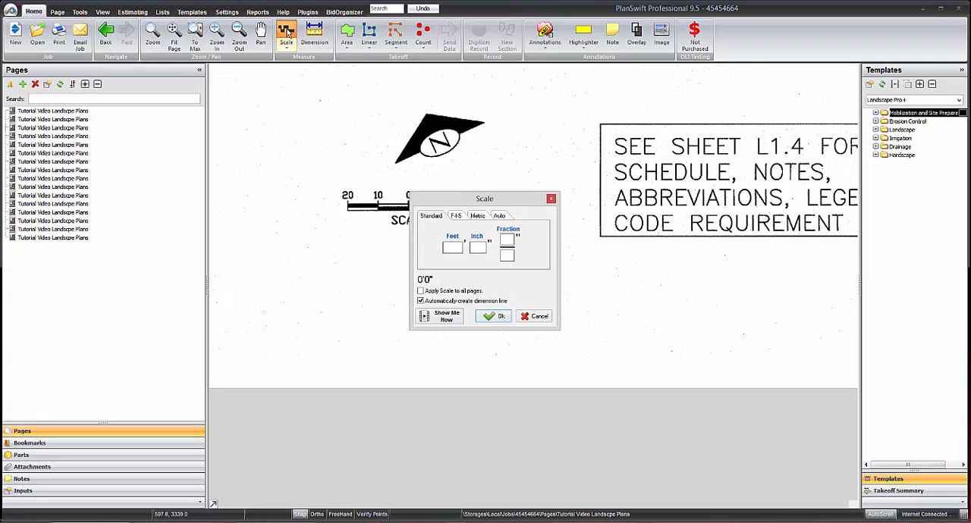
drag(448, 203, 367, 216)
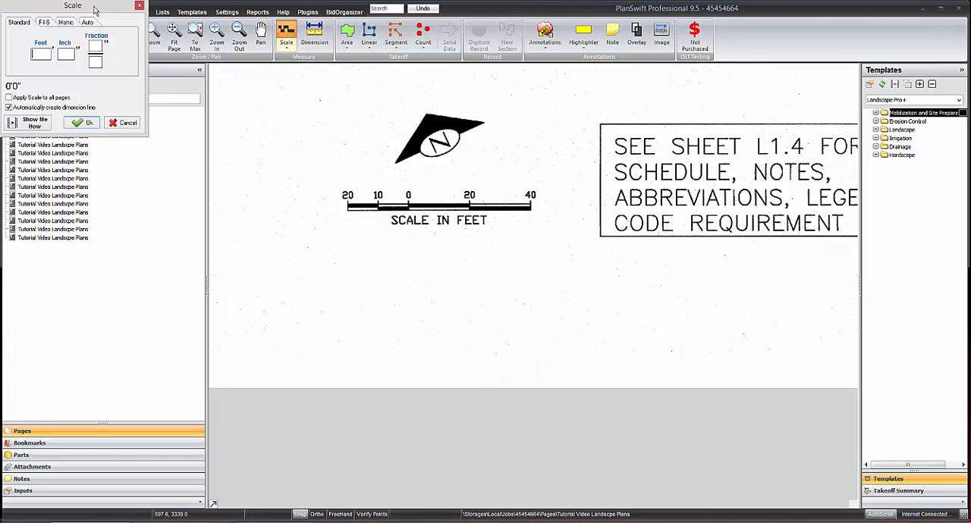
text(60)
click(84, 122)
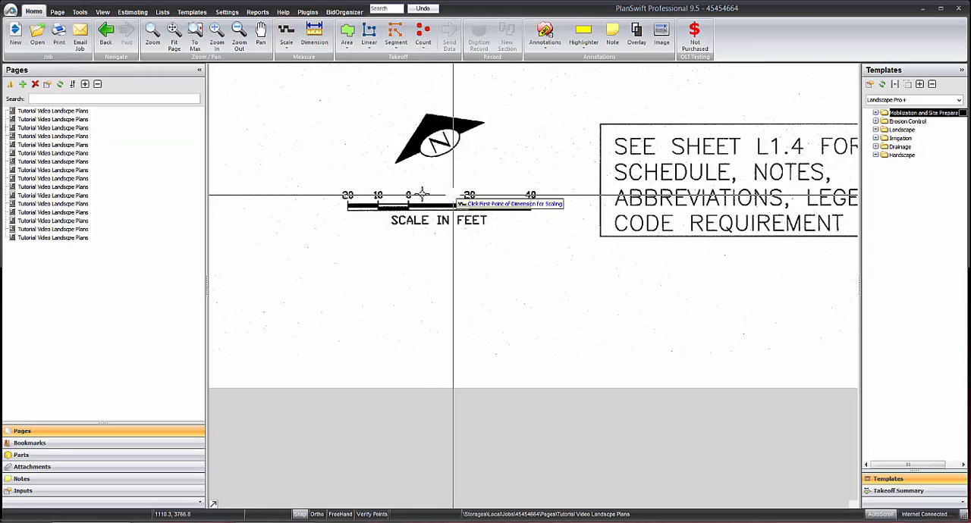
Mark the two outer ends of the graphic scale bar, from the outer 20 to the 40 mark, as the calibration dimension.
scroll(296, 208, up, 5)
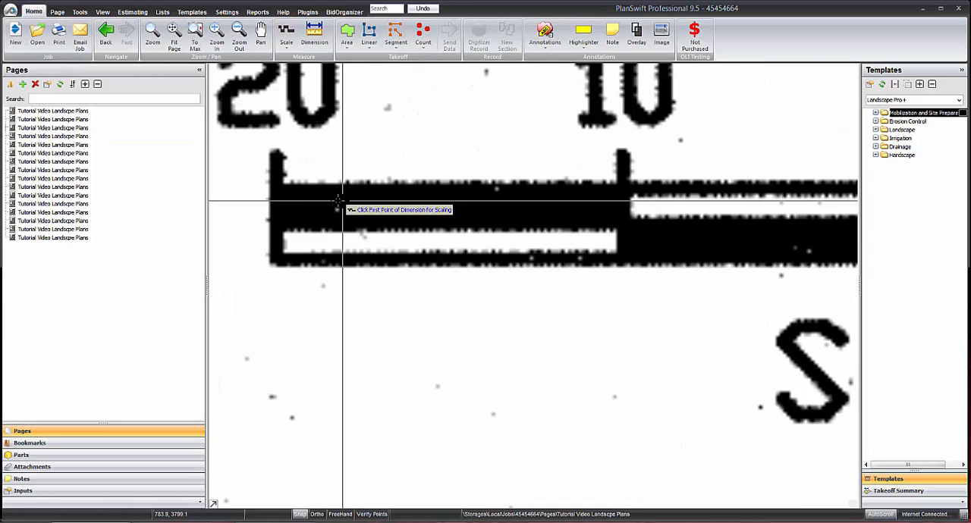
click(269, 197)
scroll(269, 196, down, 4)
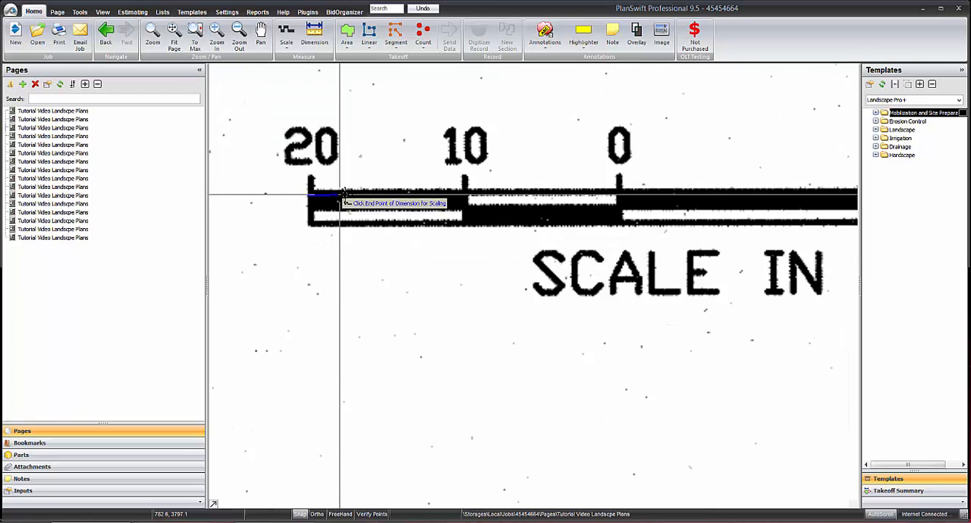
scroll(604, 187, up, 5)
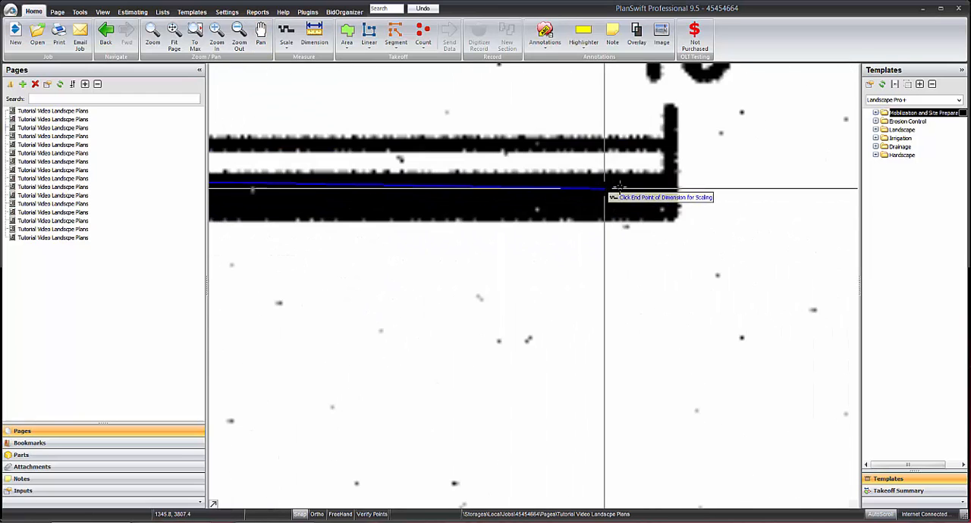
click(676, 155)
scroll(601, 184, down, 4)
Collapse the pages list and bring the 914 SF planting area above the L1.1 matchline into close view.
drag(497, 167, 638, 370)
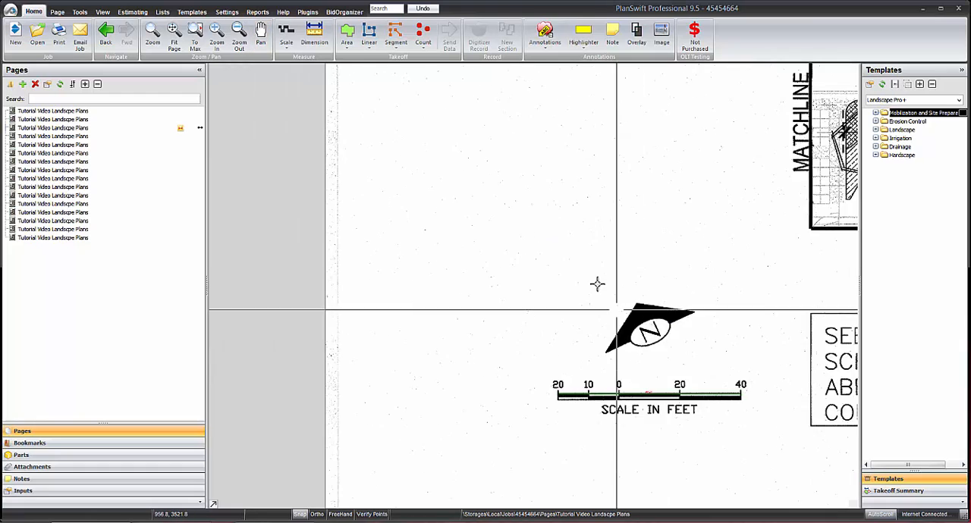
scroll(596, 283, down, 4)
drag(564, 253, 322, 246)
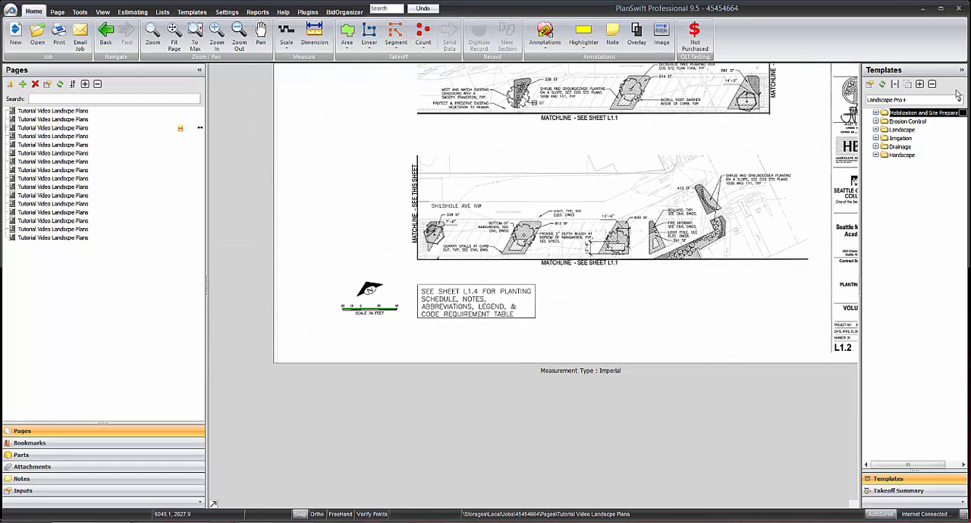
click(200, 72)
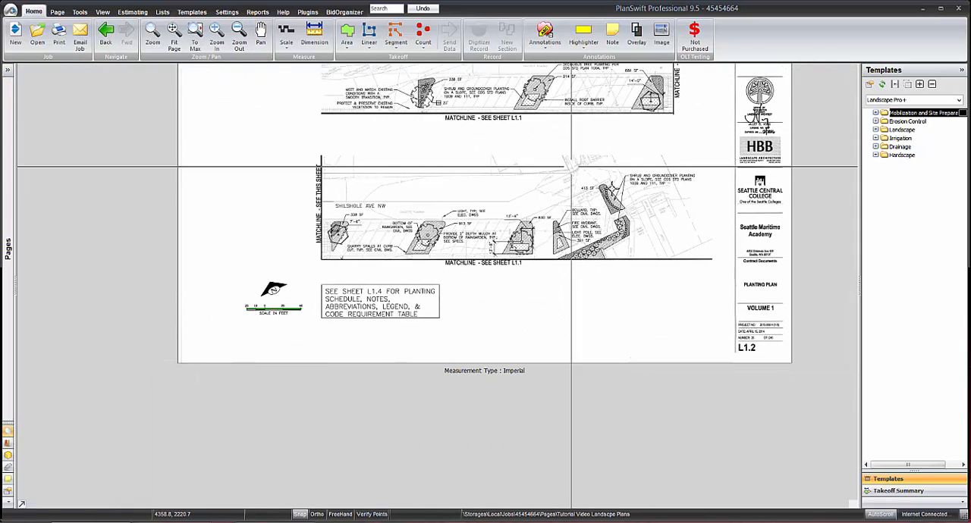
scroll(607, 258, up, 4)
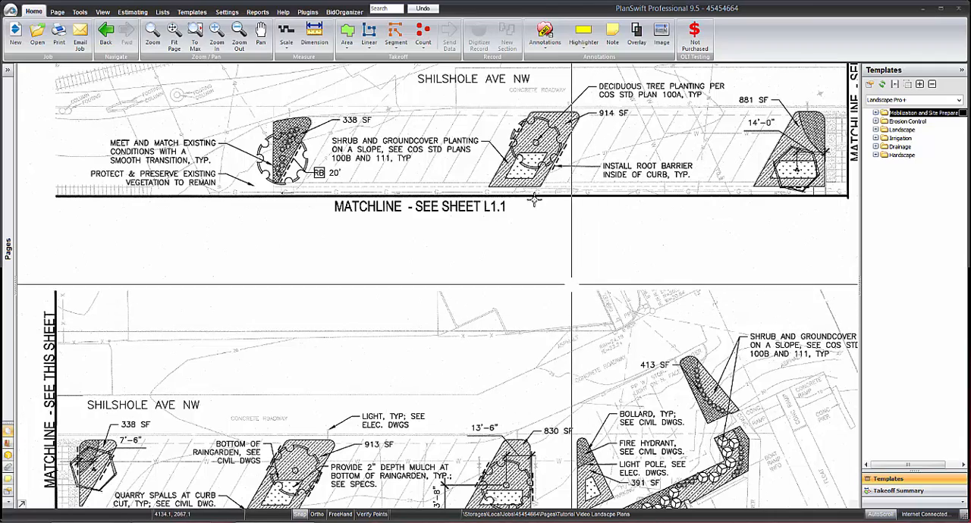
drag(536, 194, 537, 233)
scroll(536, 232, up, 3)
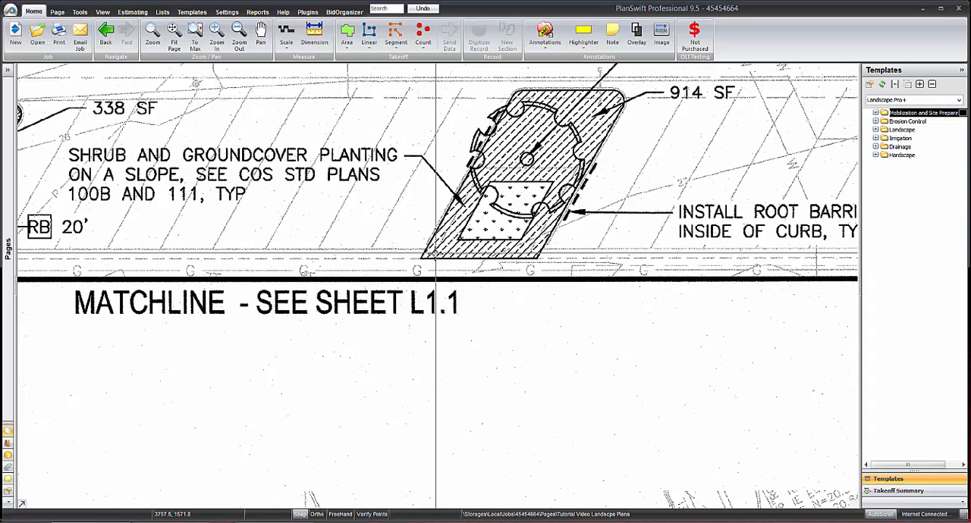
drag(439, 216, 432, 235)
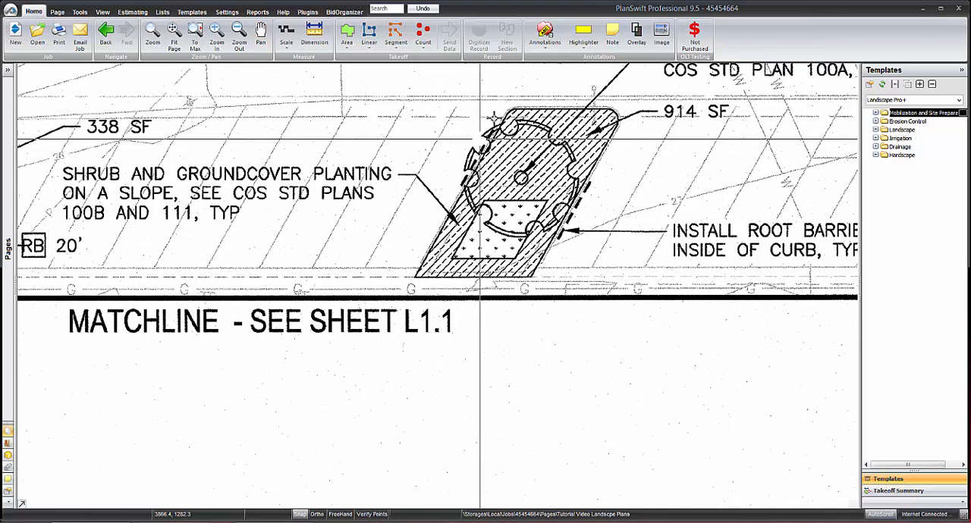
Start a topsoil takeoff from the Landscape Bulk Materials templates and choose 3:1 Mix as the soil type.
click(876, 131)
click(885, 138)
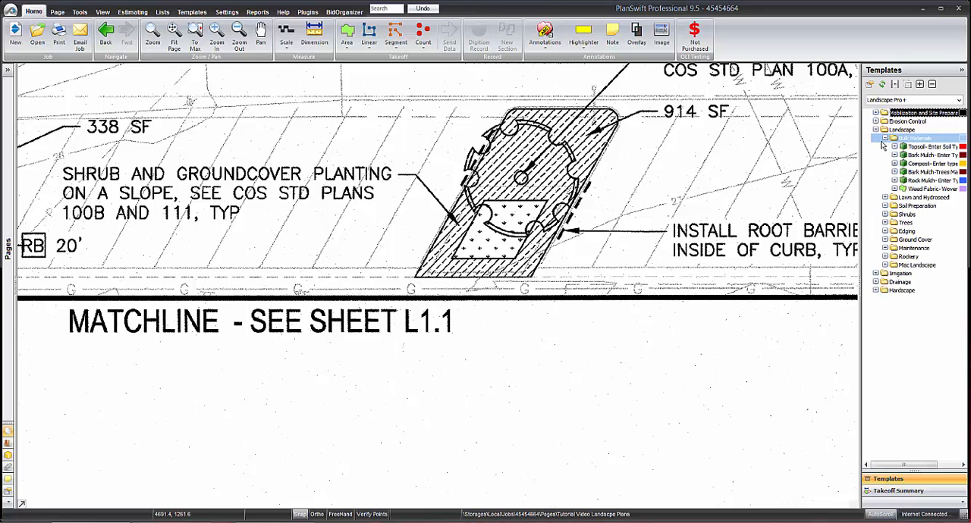
mouse_move(882, 145)
mouse_down()
mouse_move(794, 147)
mouse_move(769, 160)
mouse_up()
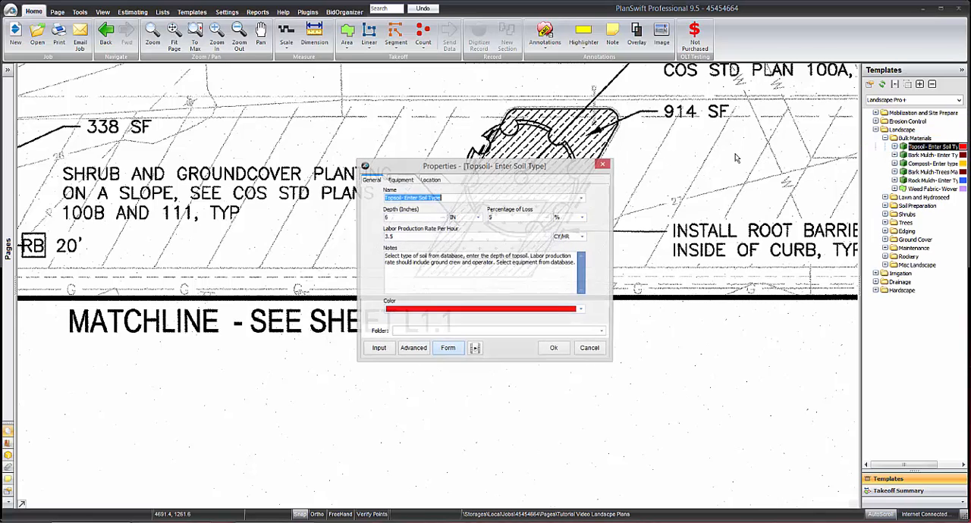
double_click(538, 168)
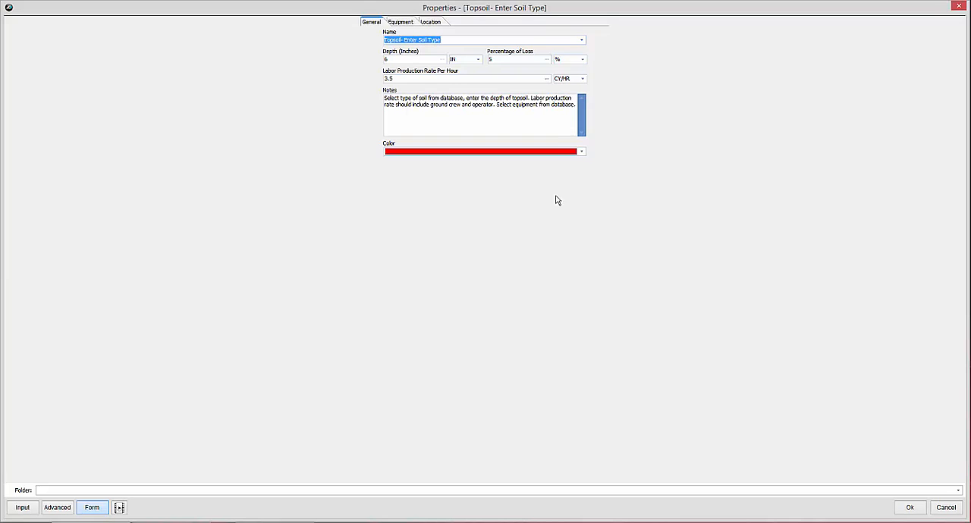
click(581, 41)
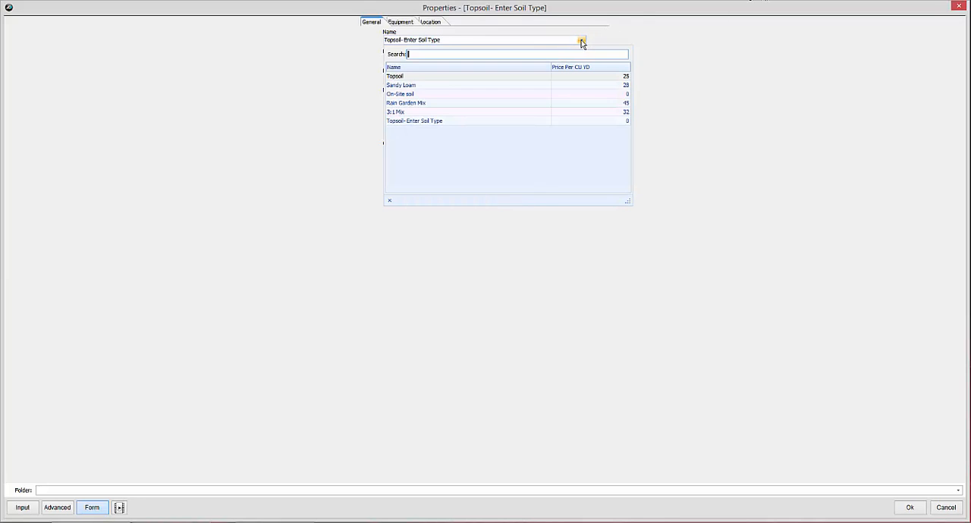
click(406, 112)
Choose BackHoe as the topsoil item's type of equipment and accept its properties.
click(405, 23)
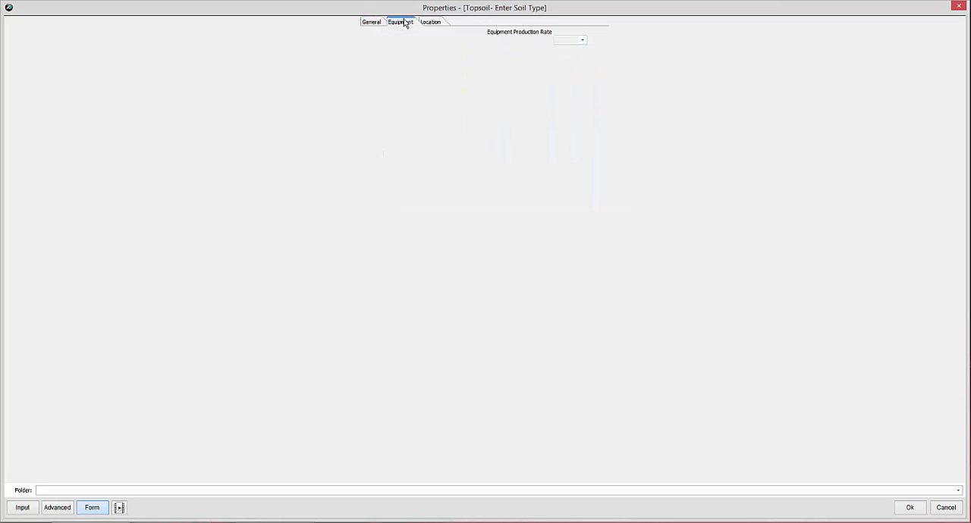
click(477, 41)
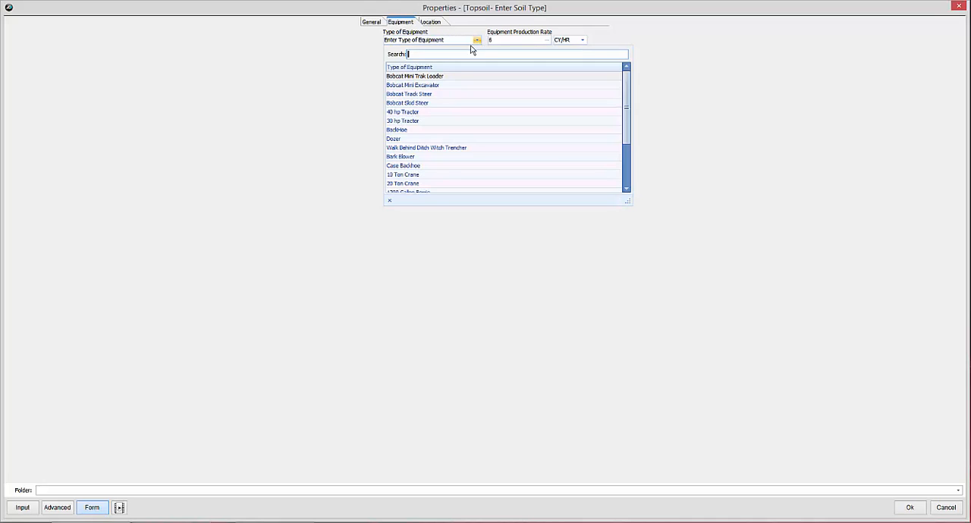
click(394, 130)
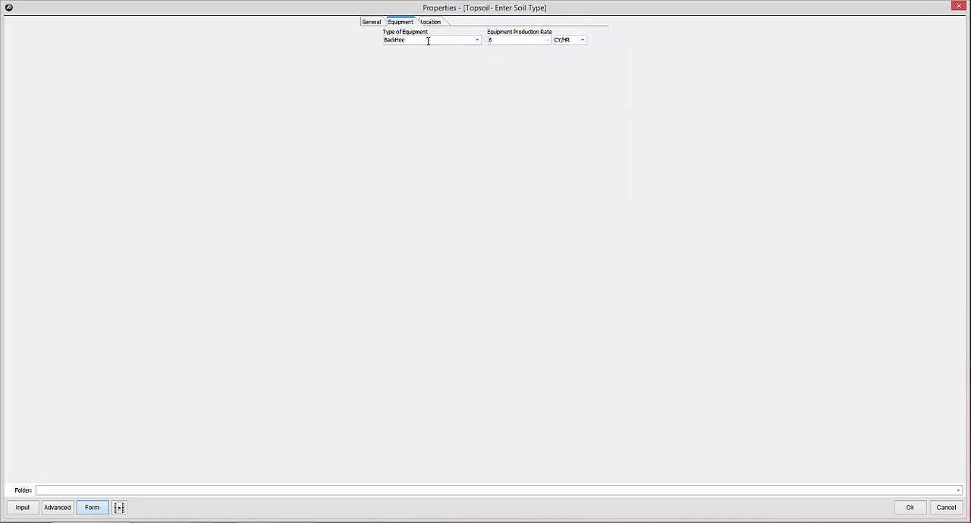
click(910, 507)
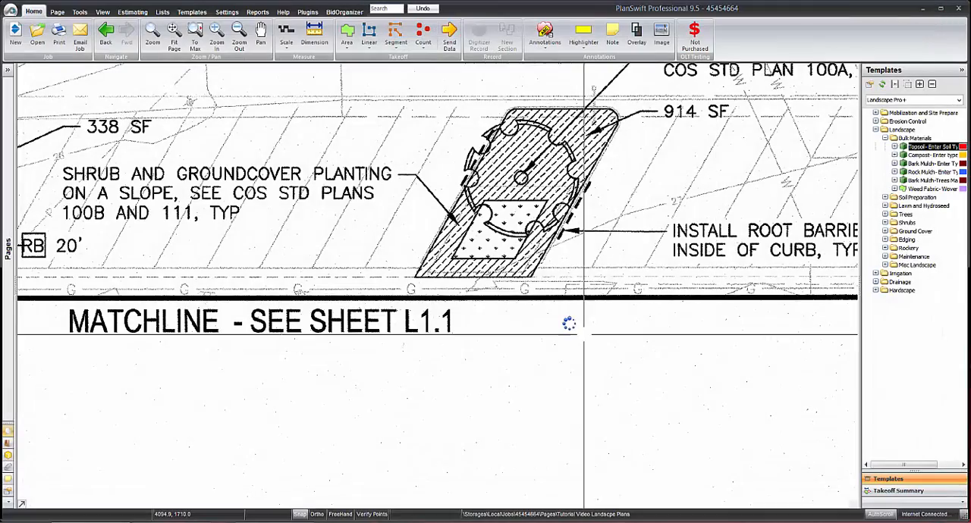
Trace the outline of the 914 SF planting area point by point, including its two rounded upper corners, and finish recording.
scroll(412, 284, up, 5)
click(389, 307)
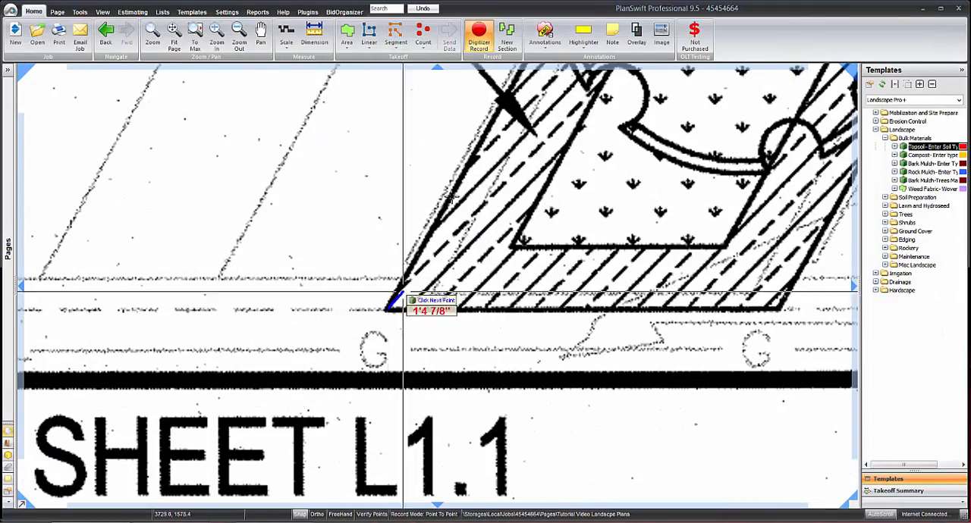
drag(470, 128, 310, 383)
drag(442, 199, 278, 453)
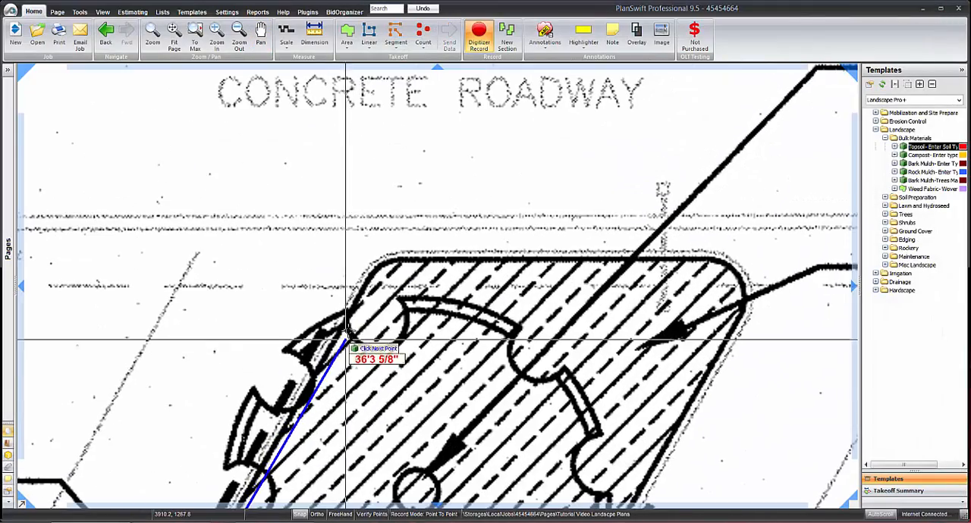
click(375, 272)
click(397, 260)
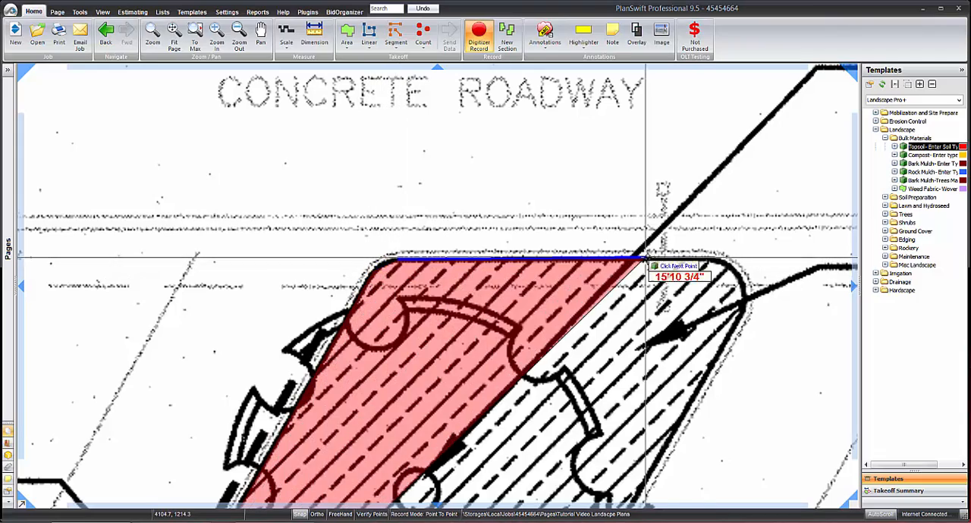
click(707, 259)
click(735, 271)
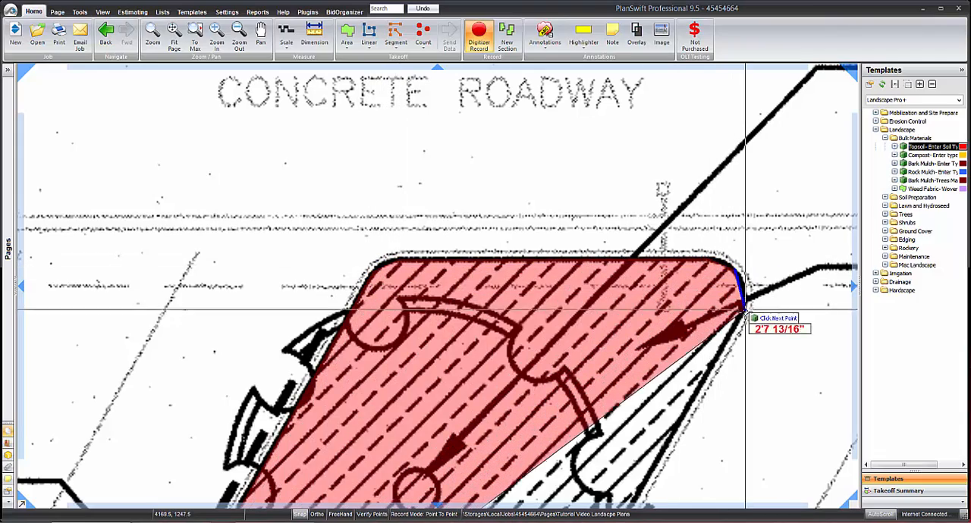
click(743, 312)
drag(673, 437, 663, 129)
drag(578, 343, 606, 162)
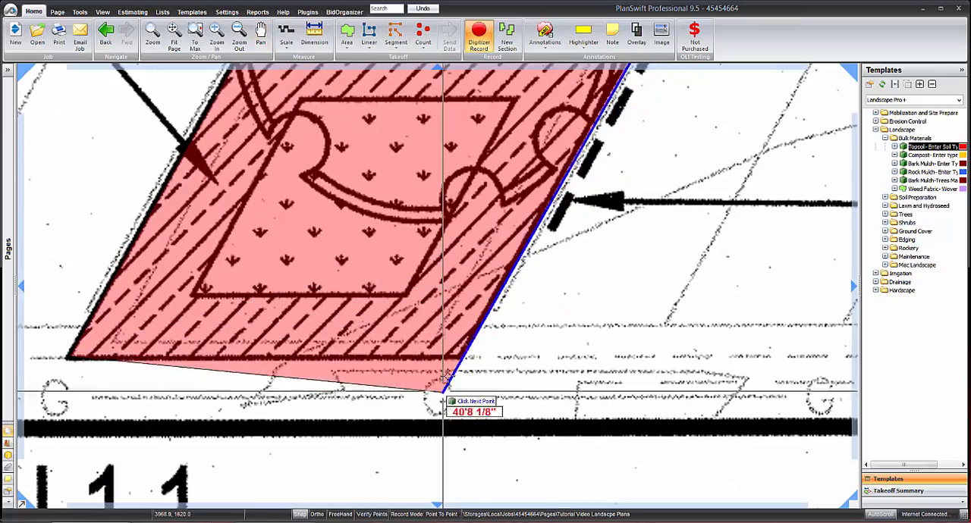
click(461, 357)
click(478, 32)
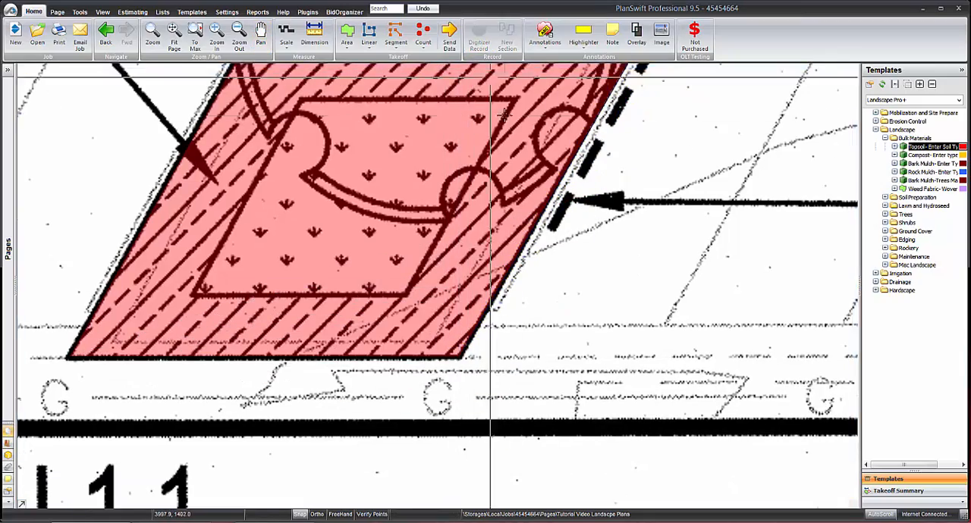
scroll(521, 169, down, 3)
scroll(521, 168, up, 2)
scroll(521, 169, up, 3)
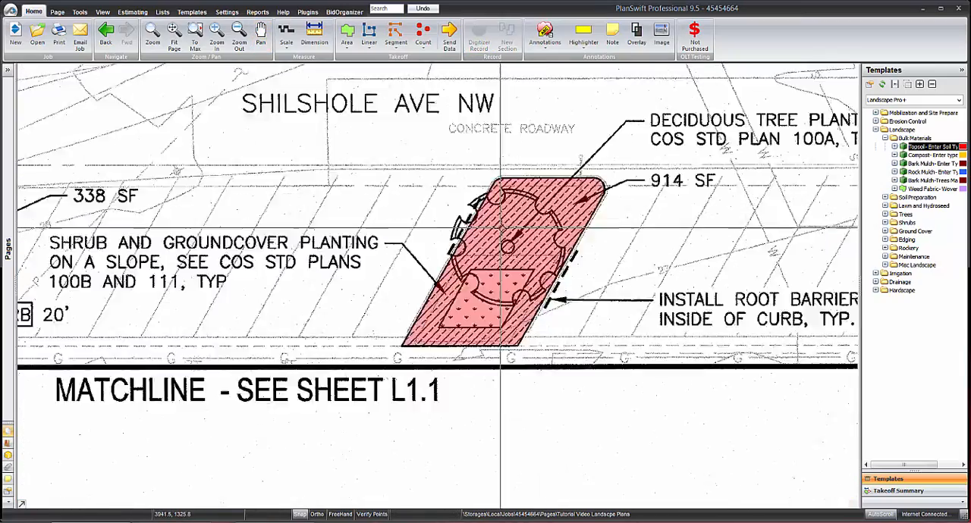
scroll(504, 225, down, 2)
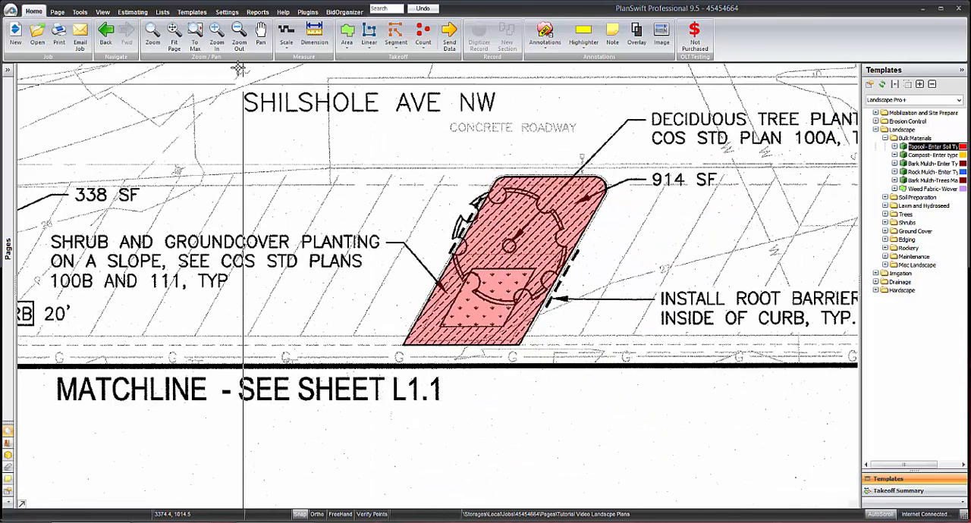
In the job's estimate, collapse the Irrigation and Hardscape folders and move the 3:1 Mix item into 03- Topsoil, Bark and Compost under Landscape.
click(140, 14)
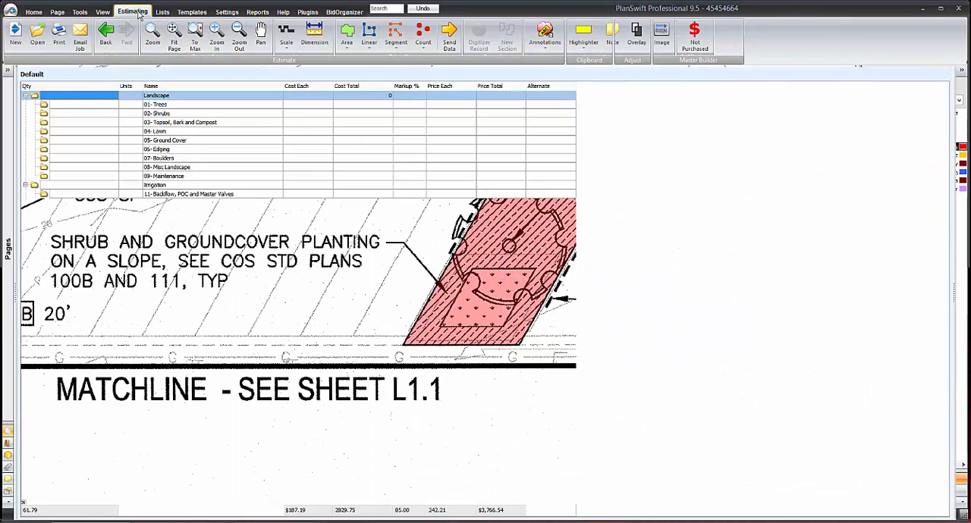
click(25, 97)
click(25, 105)
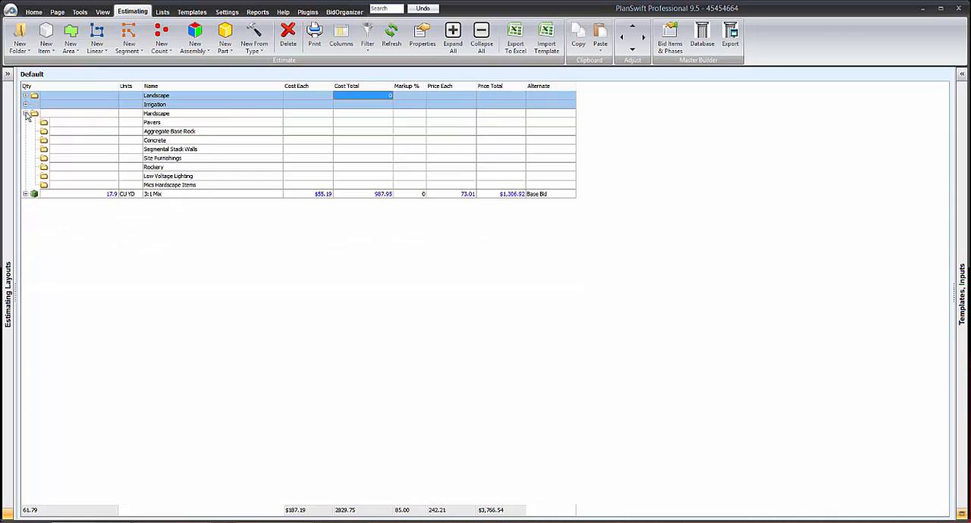
click(25, 114)
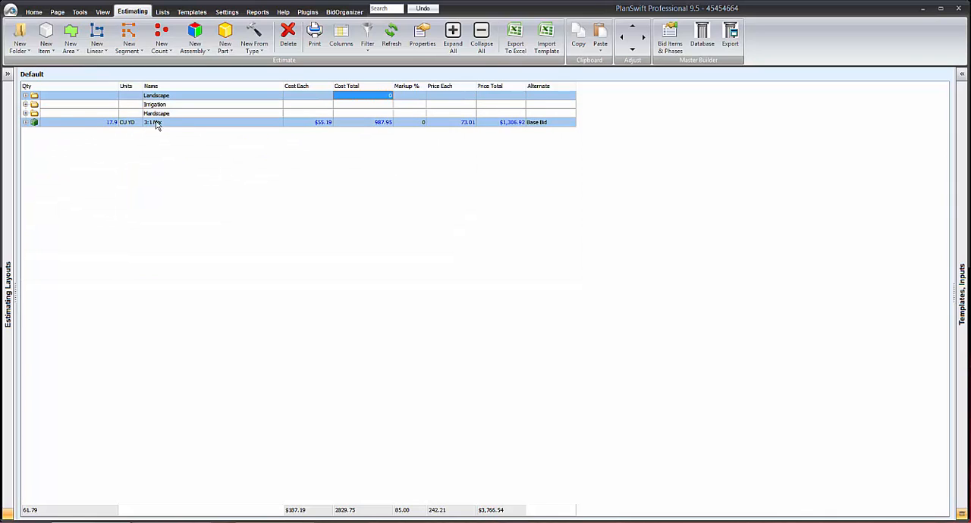
click(25, 96)
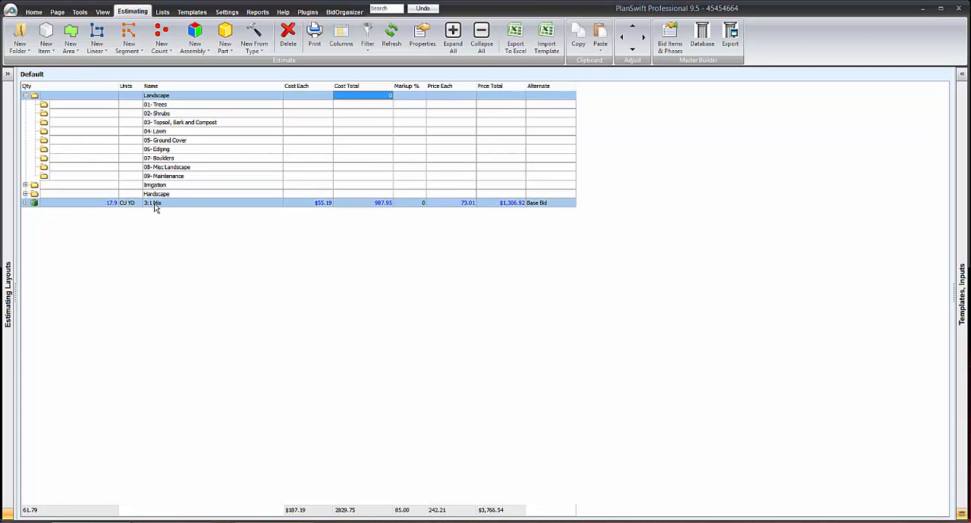
drag(155, 205, 173, 126)
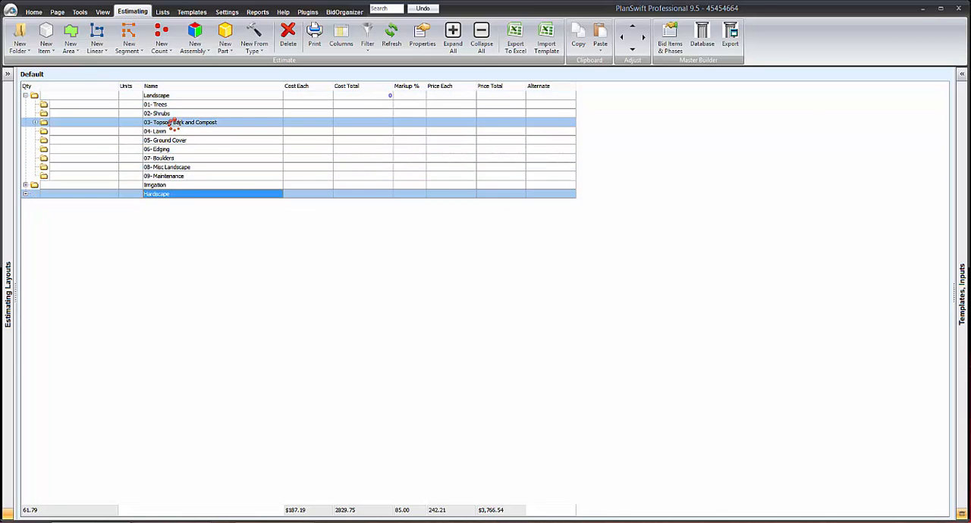
Return from the estimate to the planting plan drawing.
click(35, 13)
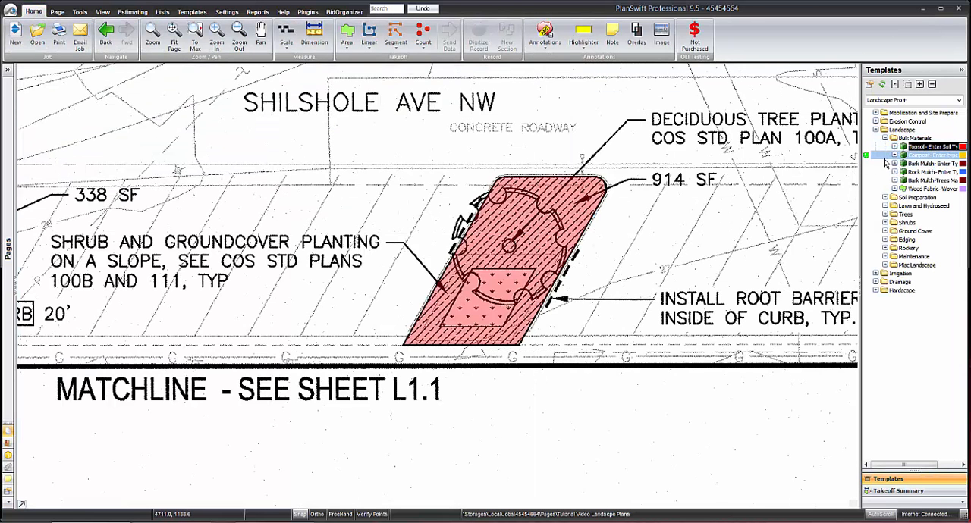
double_click(867, 165)
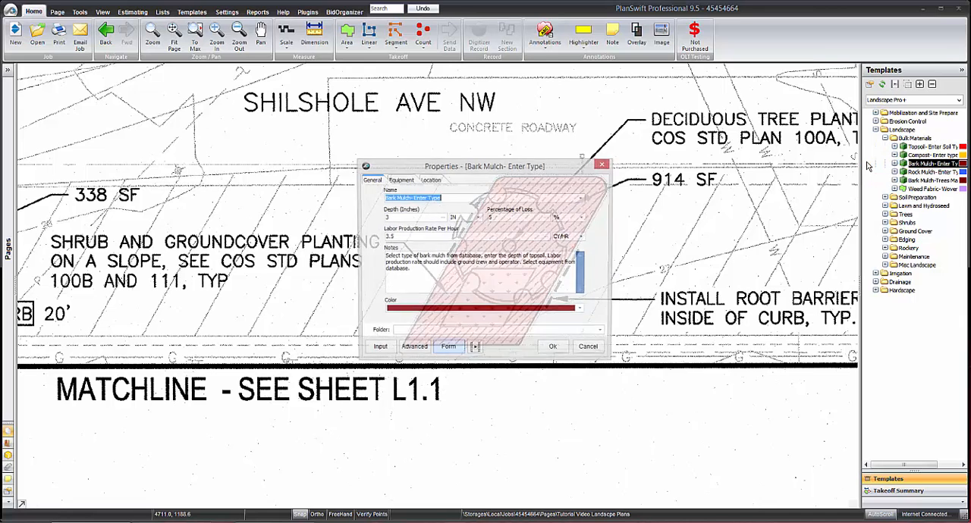
click(603, 165)
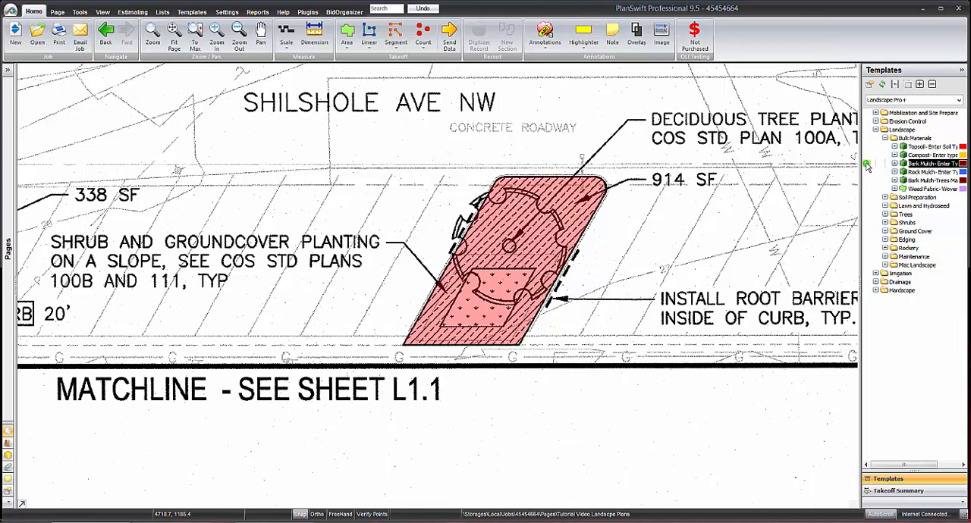
double_click(867, 166)
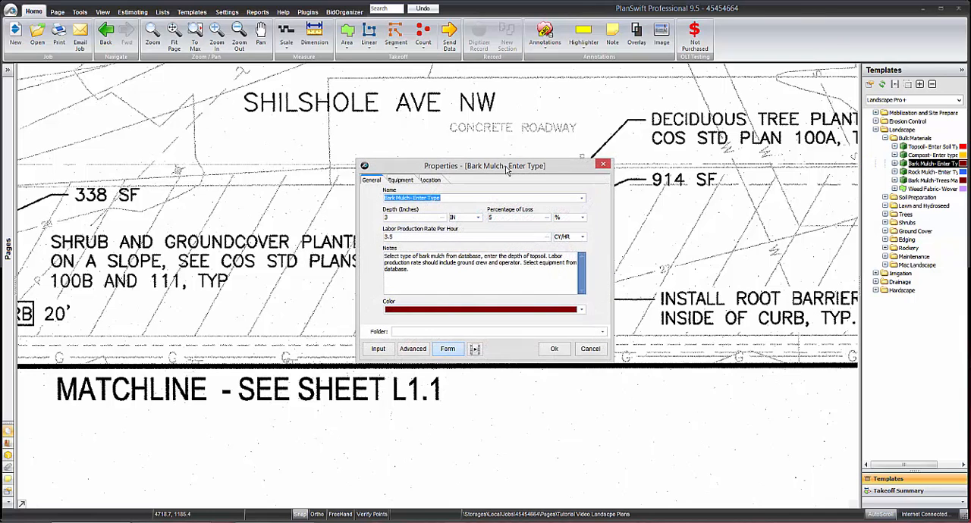
drag(506, 170, 705, 154)
double_click(722, 156)
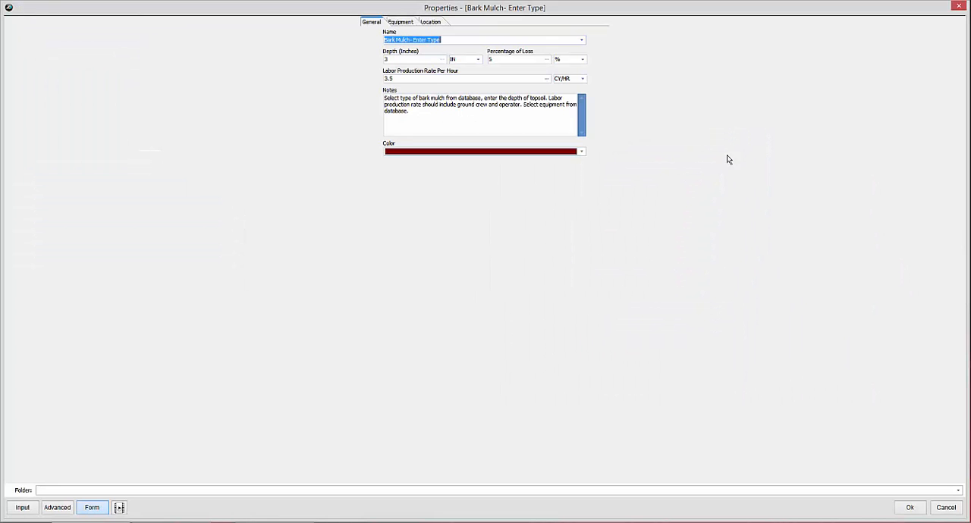
click(582, 41)
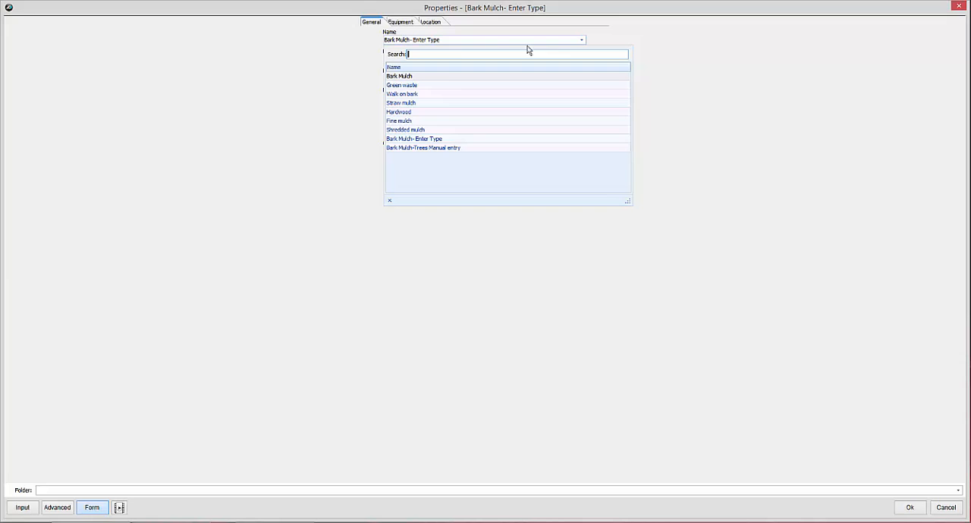
click(417, 76)
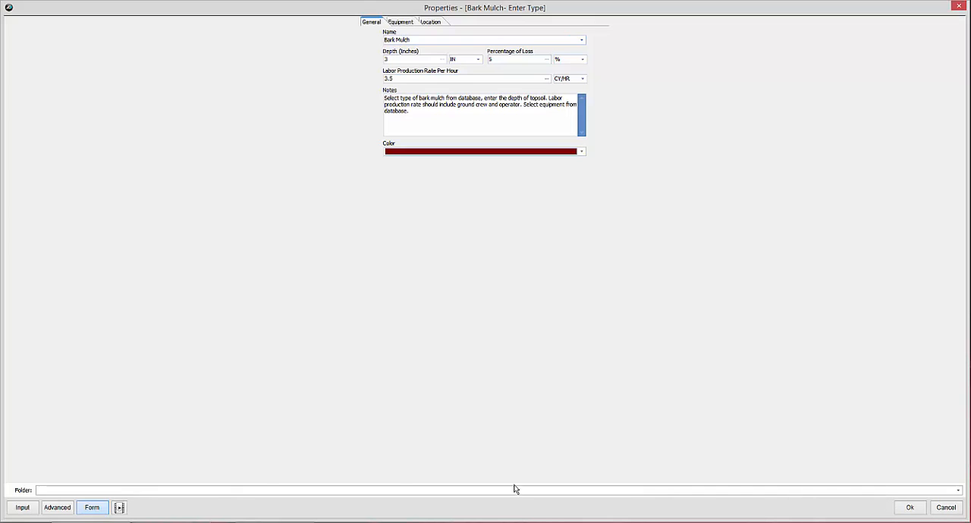
click(958, 8)
click(666, 265)
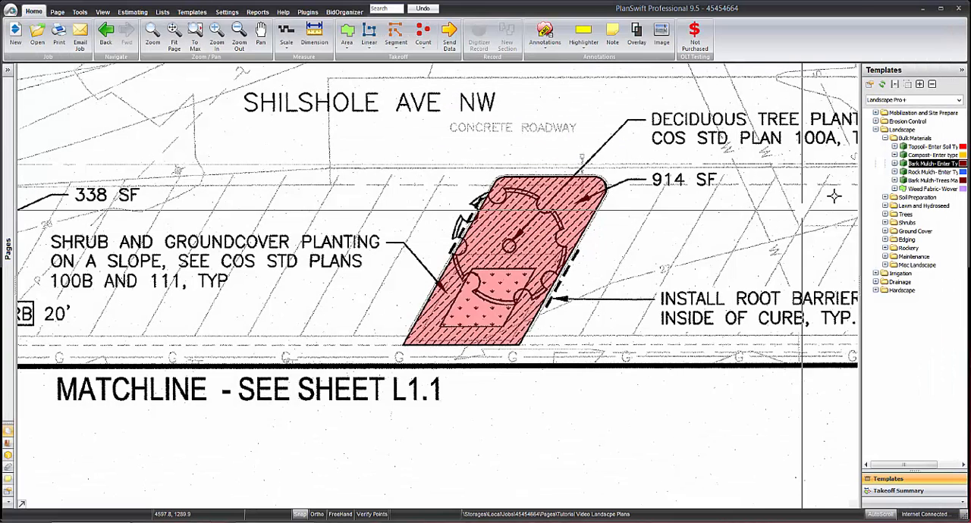
Start a bark mulch takeoff from the Bulk Materials templates, with Walk on bark as the name and 40 hp Tractor as the equipment.
double_click(865, 165)
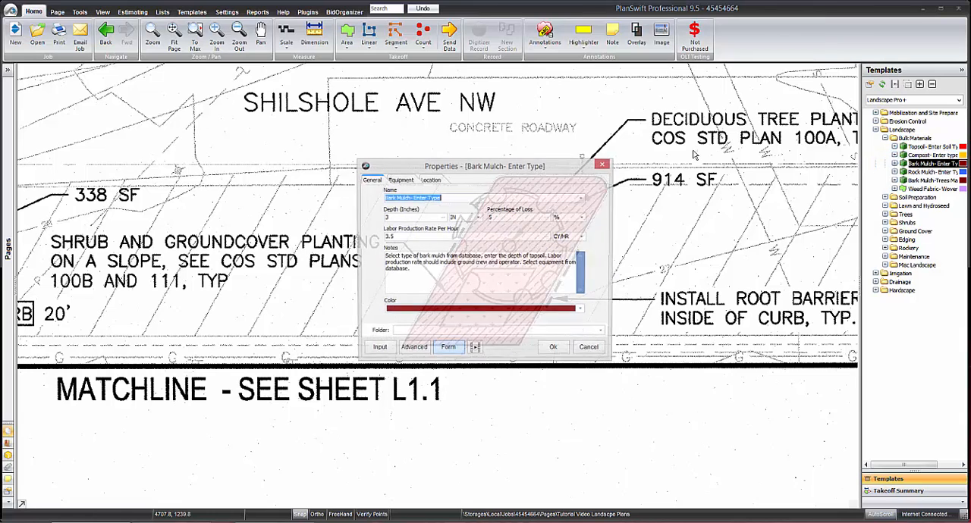
click(581, 199)
click(410, 255)
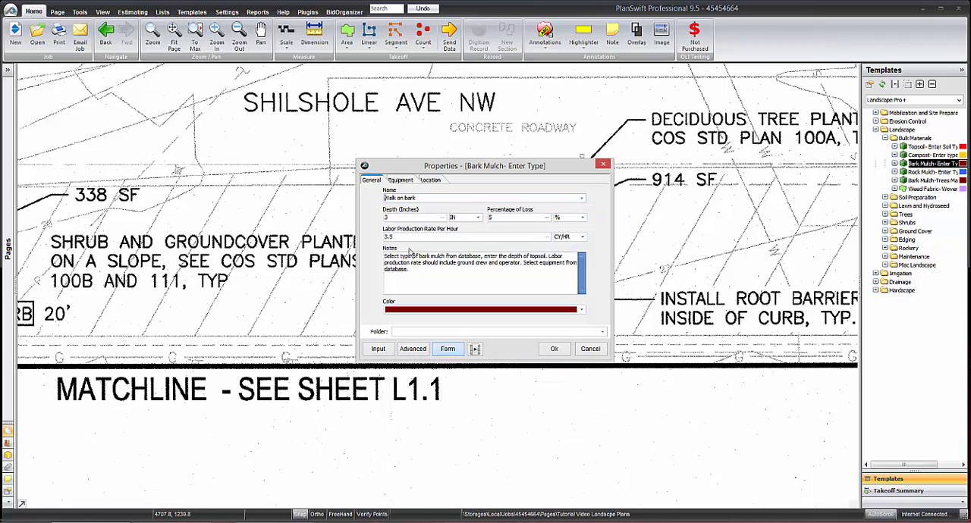
click(398, 182)
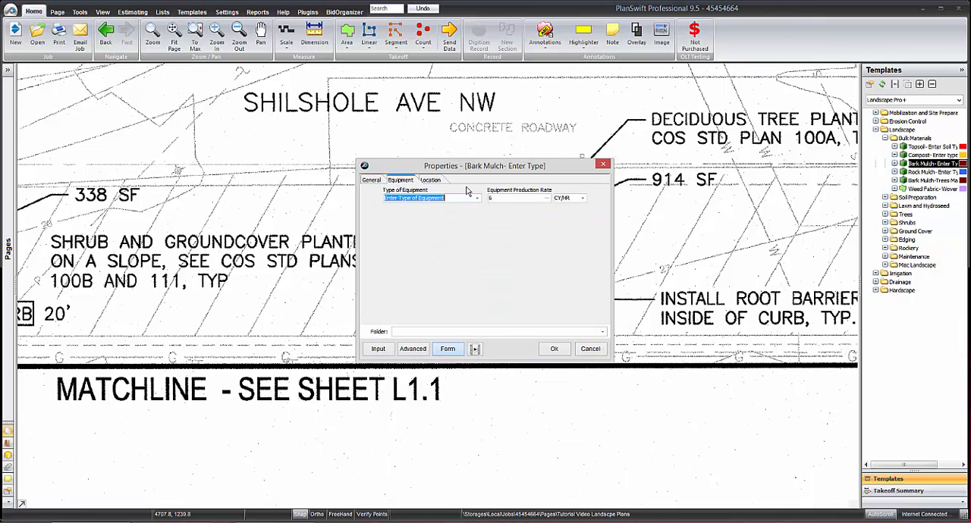
click(414, 198)
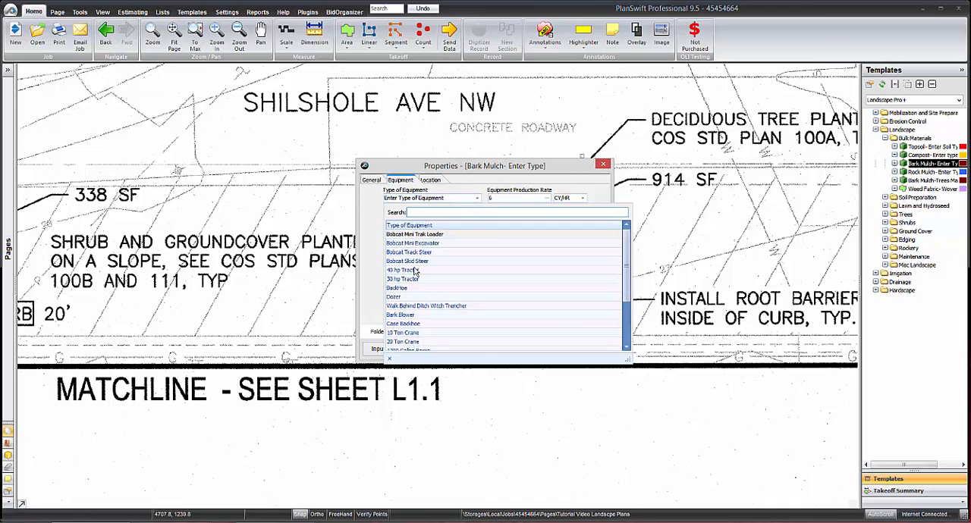
click(410, 270)
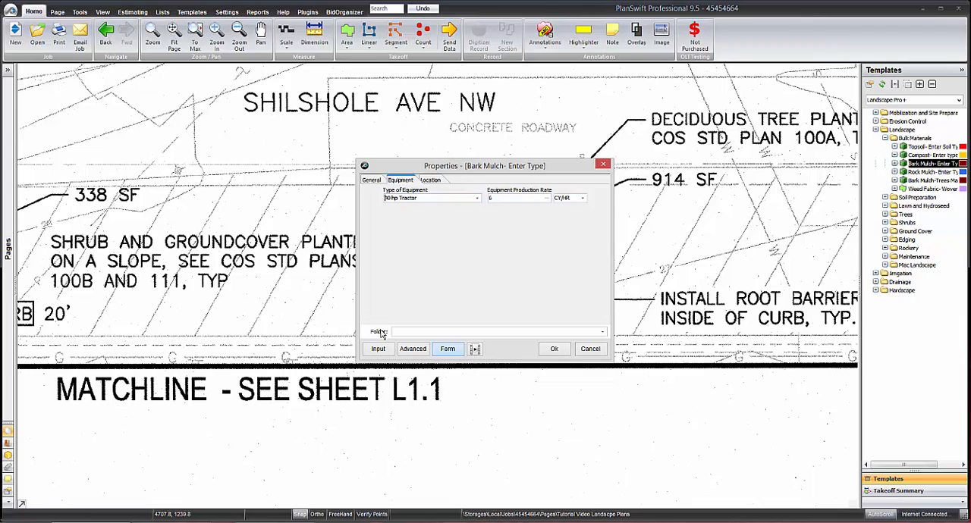
Assign the bark takeoff to the folder Landscape\03- Topsoil, Bark and Compost and accept its properties.
click(601, 334)
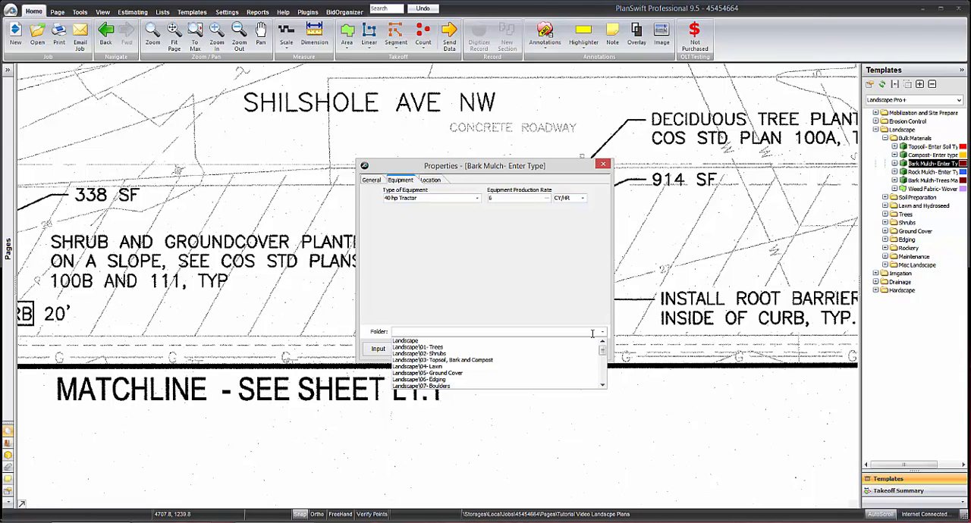
click(470, 361)
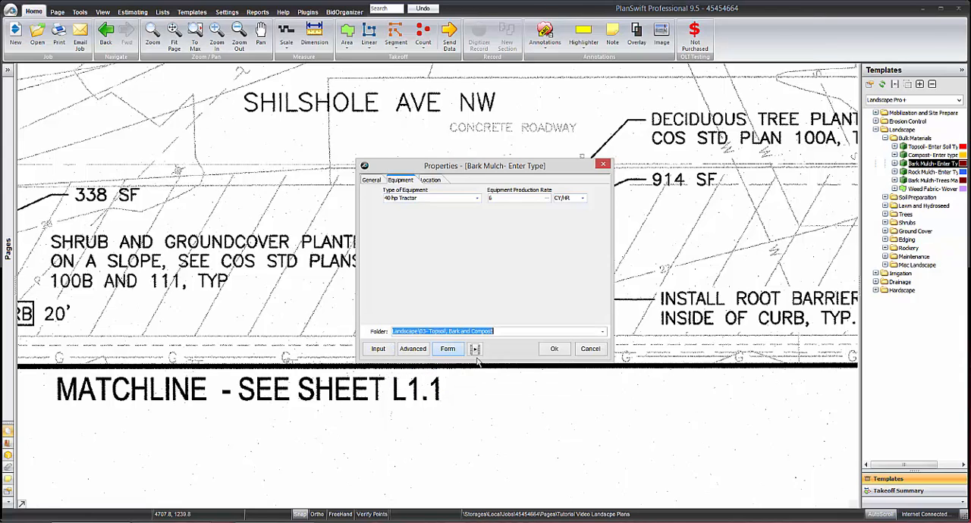
click(554, 349)
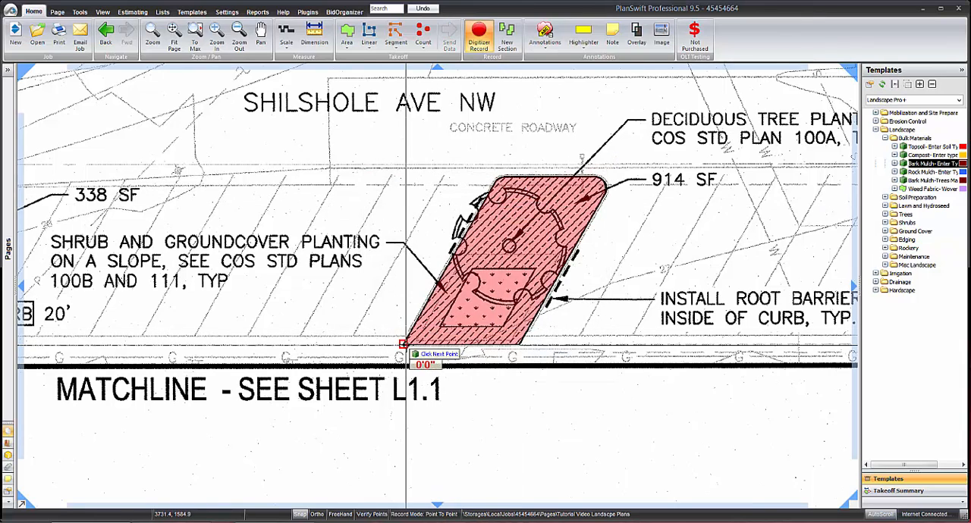
Trace the 914 SF planting area corner by corner for the bark takeoff and finish recording.
click(404, 345)
click(501, 179)
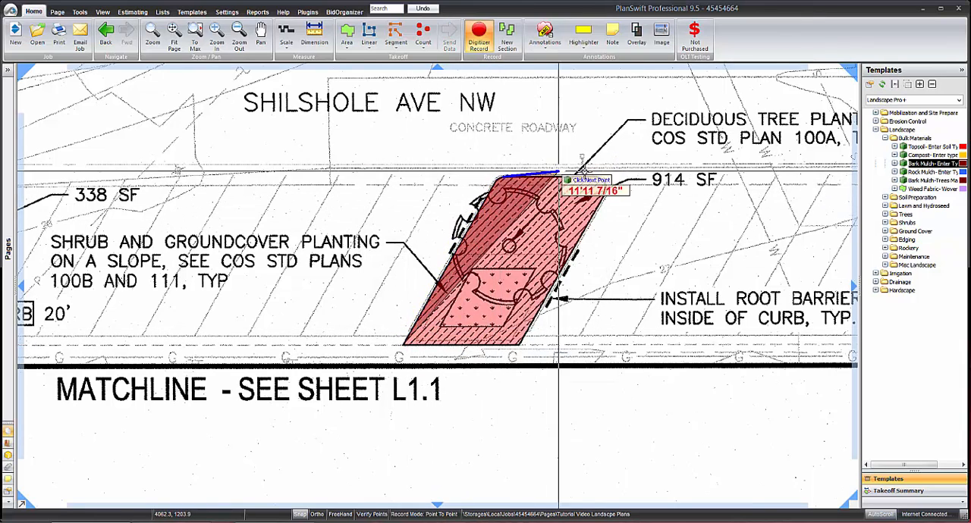
click(600, 179)
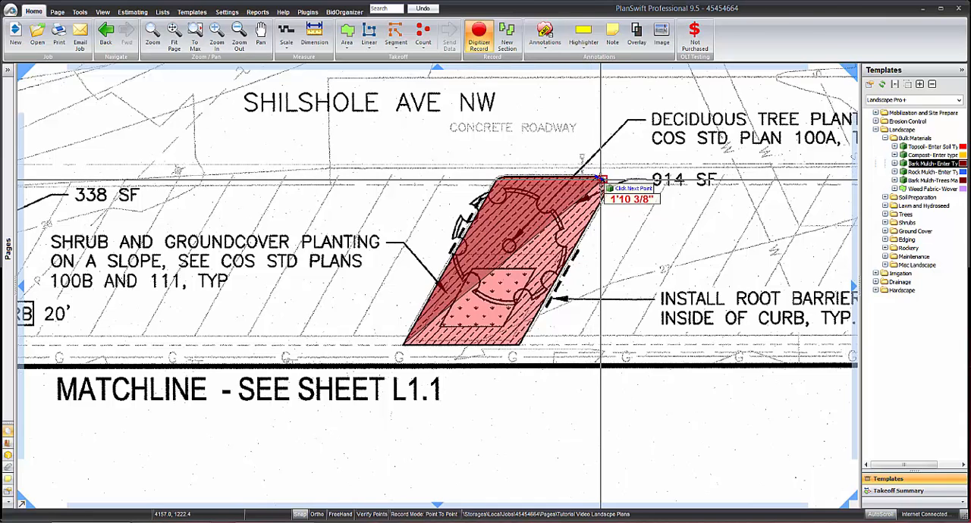
click(520, 345)
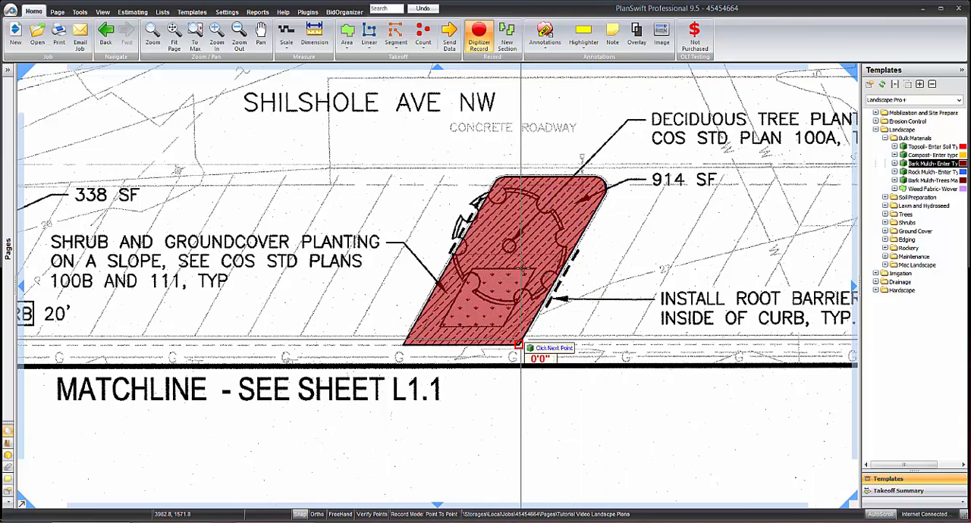
click(479, 47)
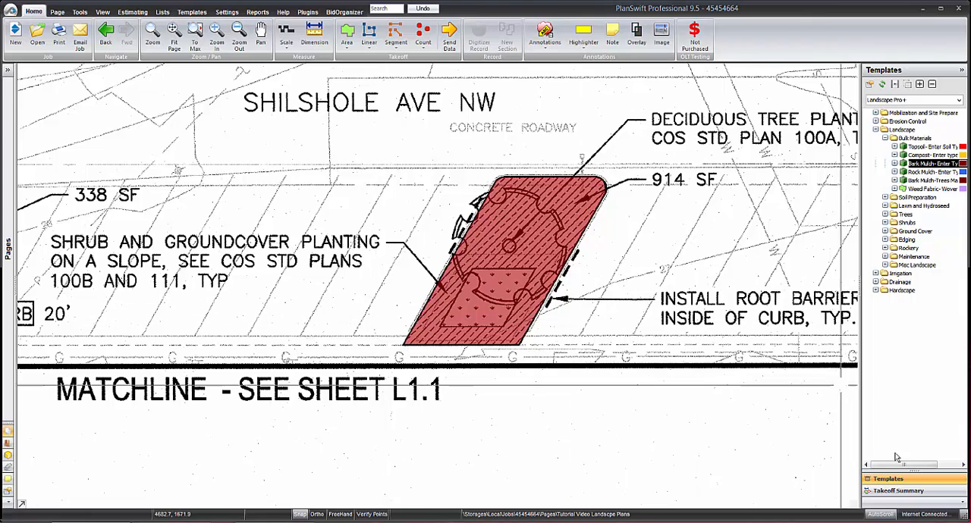
In the takeoff summary, collapse the 3:1 Mix and Walk on bark items and set the Walk on bark color to Pink.
click(884, 491)
click(896, 168)
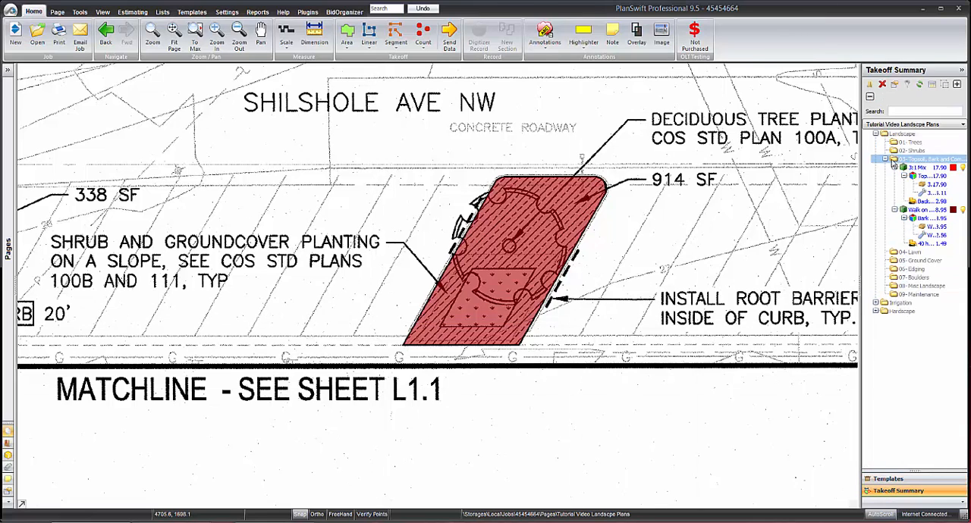
click(895, 175)
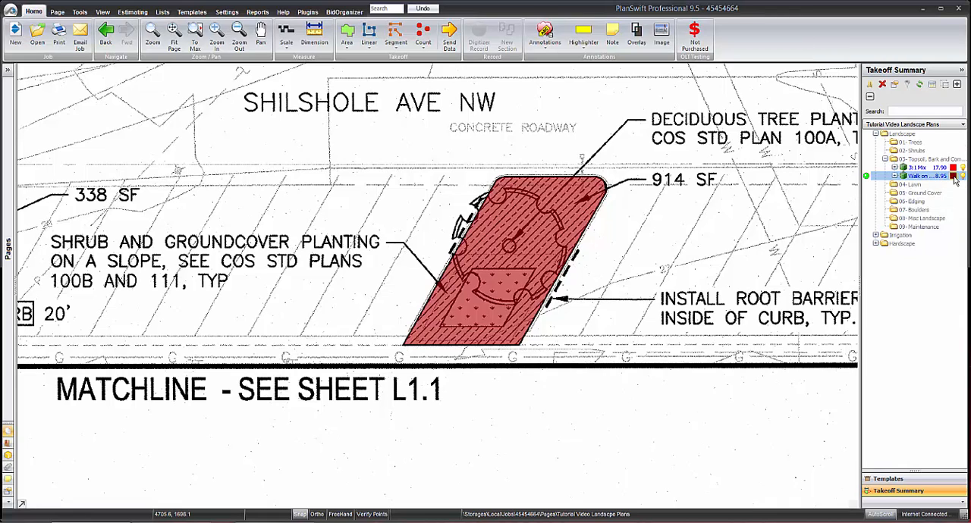
click(953, 177)
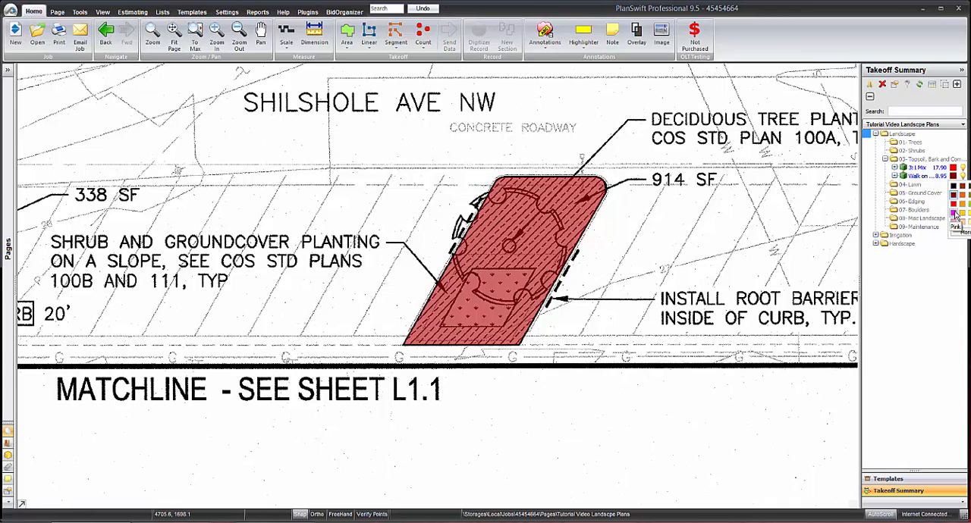
click(953, 212)
Hide the Walk on bark area on the plan, leaving the 3:1 Mix area displayed.
click(962, 177)
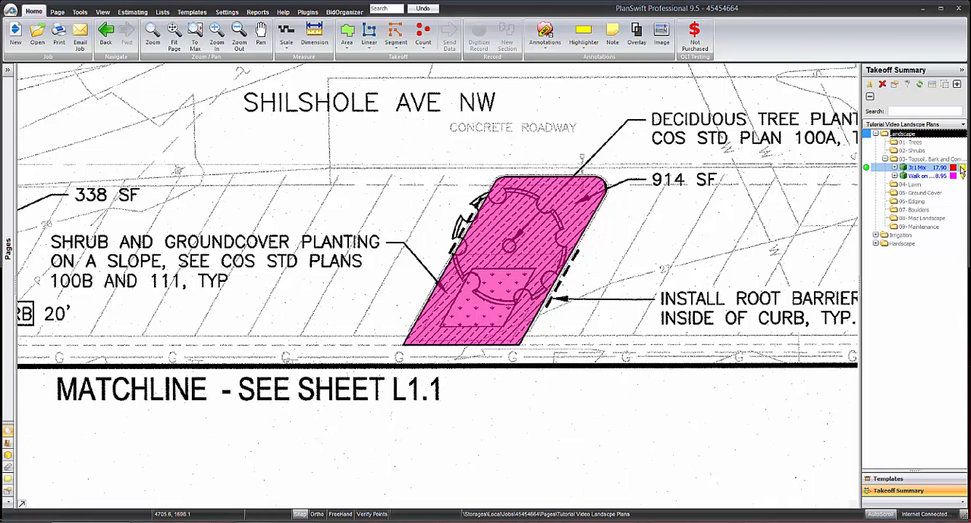
click(962, 177)
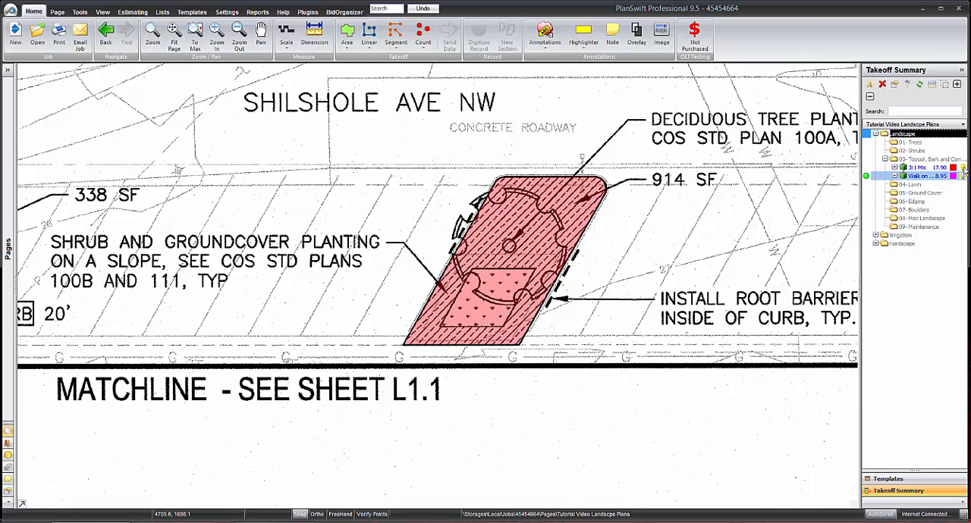
click(943, 167)
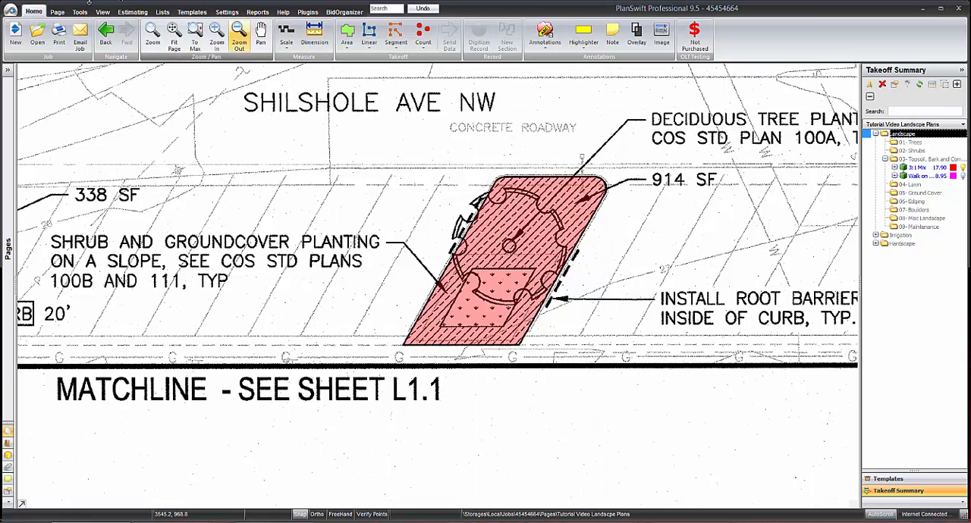
In the estimate, expand 03- Topsoil, Bark and Compost and both its items to review the material and equipment costs.
click(133, 11)
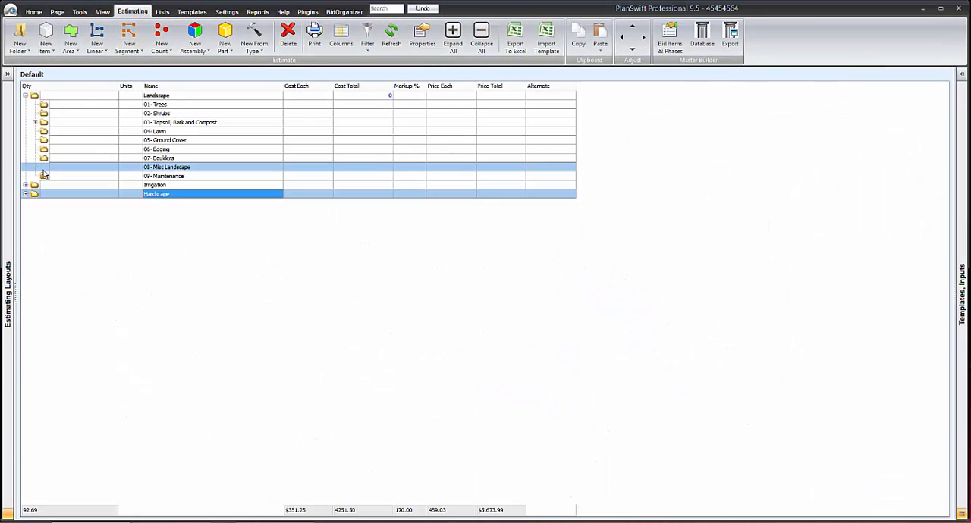
click(35, 123)
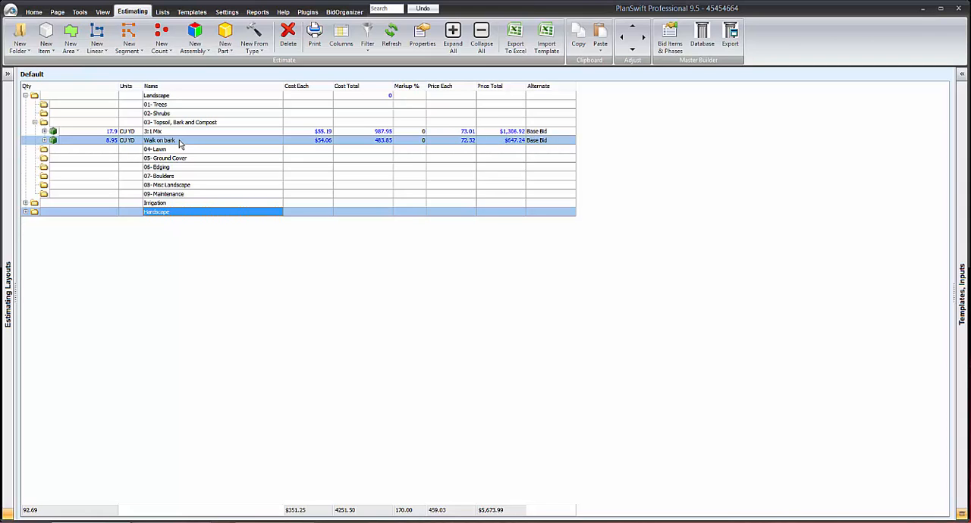
click(44, 140)
click(44, 131)
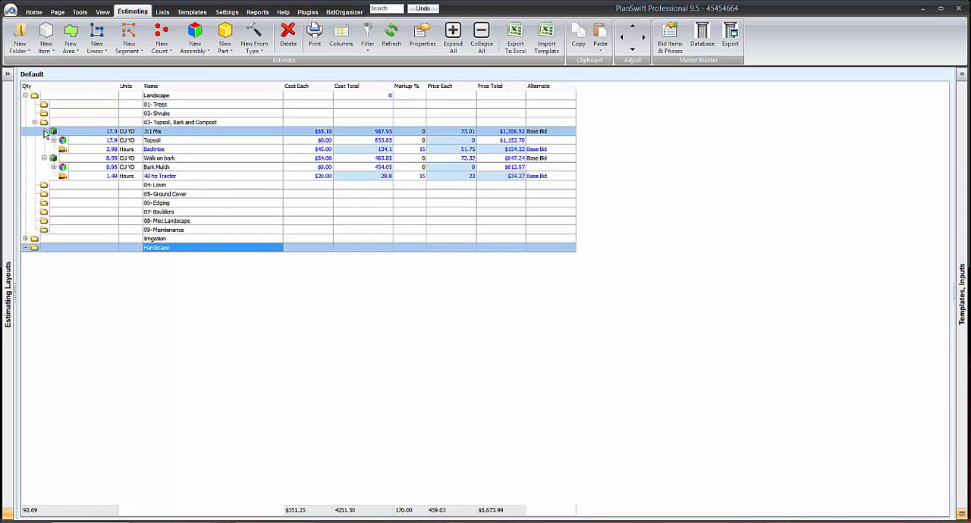
Go back to the planting plan and zoom out to show both Shilshole Ave NW strips on the sheet.
click(35, 13)
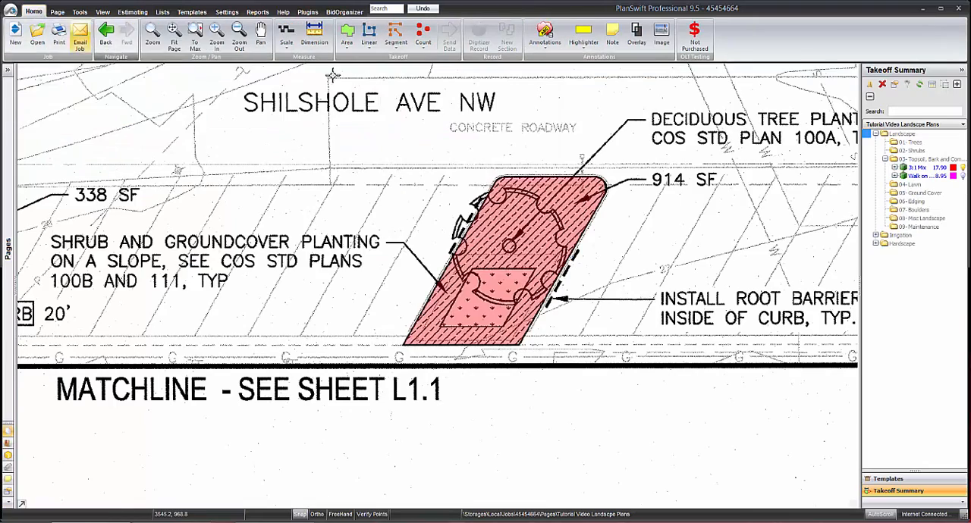
scroll(631, 155, down, 3)
drag(772, 156, 719, 209)
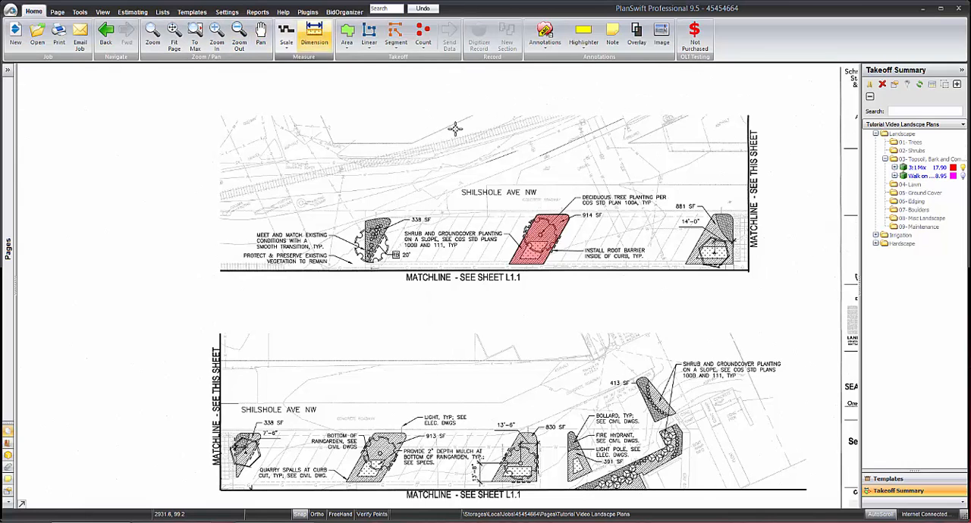